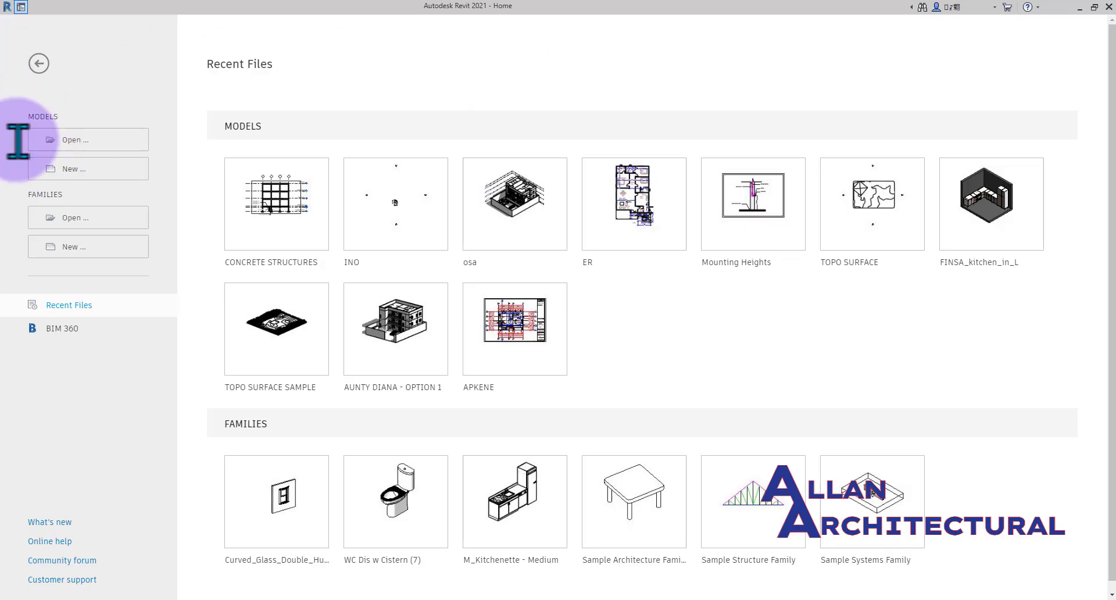
Step: Start a new model and look through the listed templates and the template files in the English-Imperial folder
{"action": "left_click", "coordinate": [66, 174]}
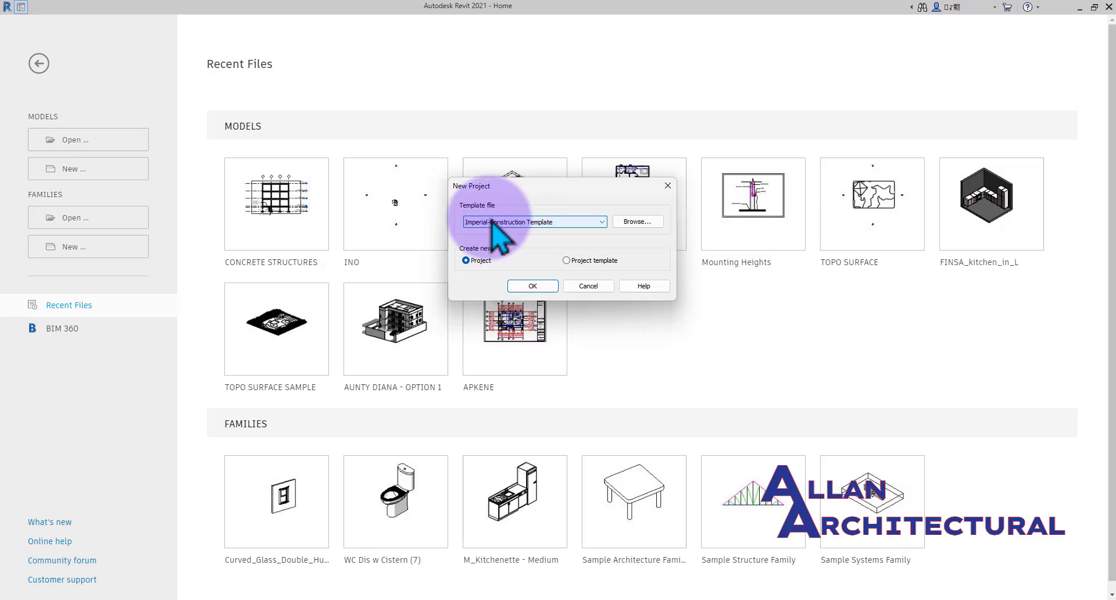
{"action": "left_click", "coordinate": [536, 222]}
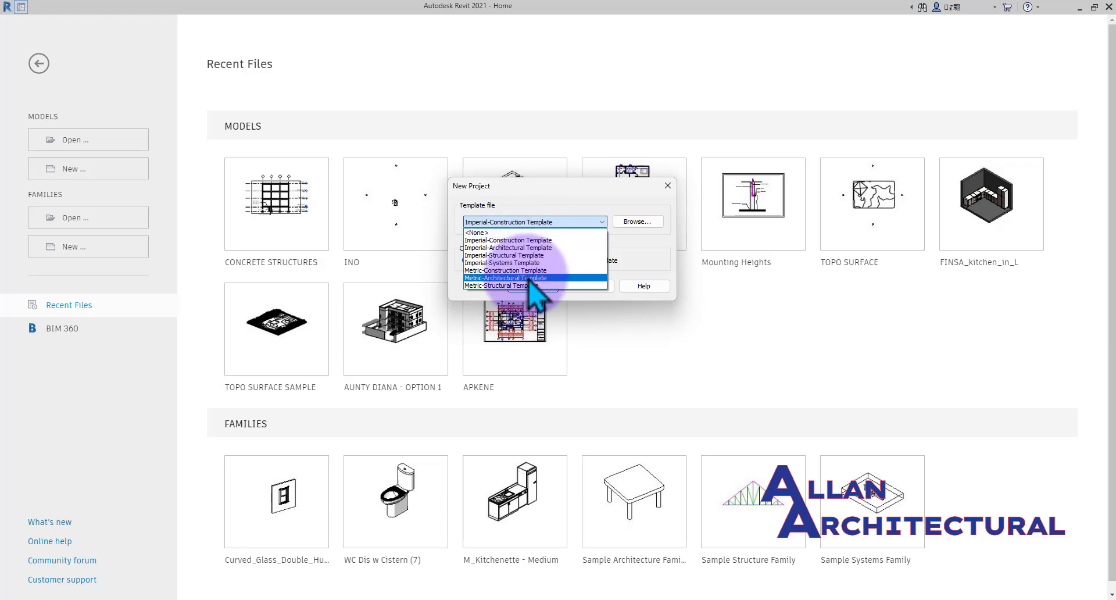
{"action": "left_click", "coordinate": [553, 220]}
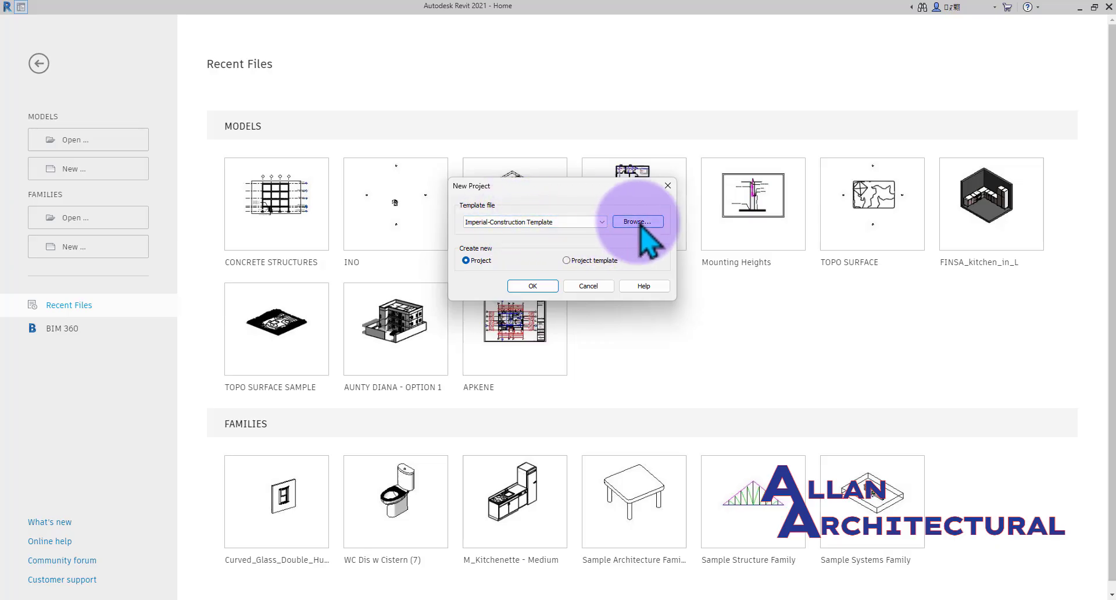
{"action": "left_click", "coordinate": [587, 222]}
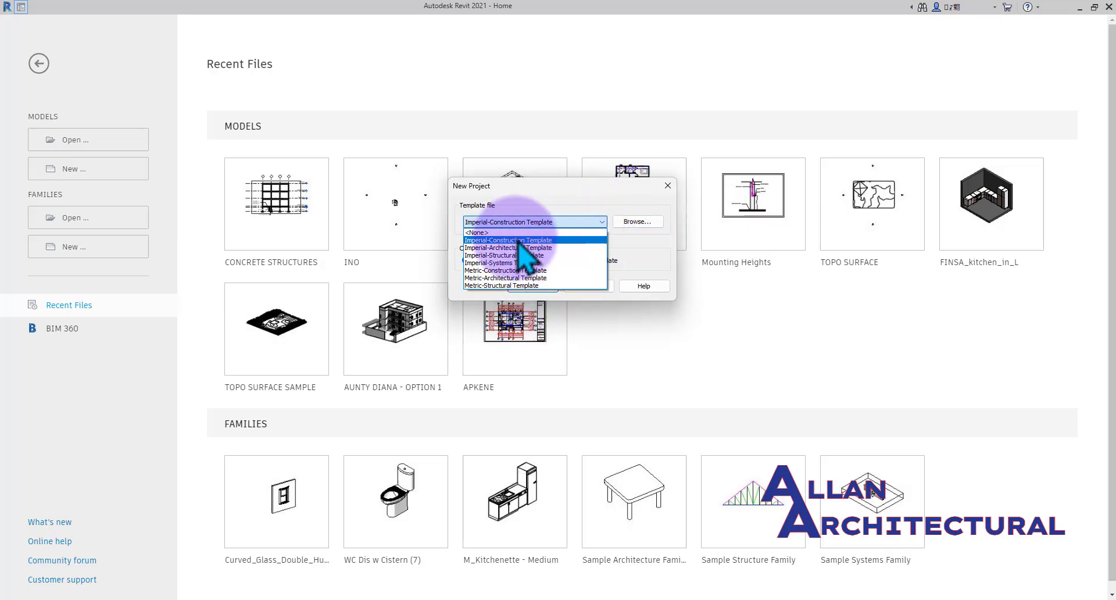
{"action": "left_click", "coordinate": [540, 202]}
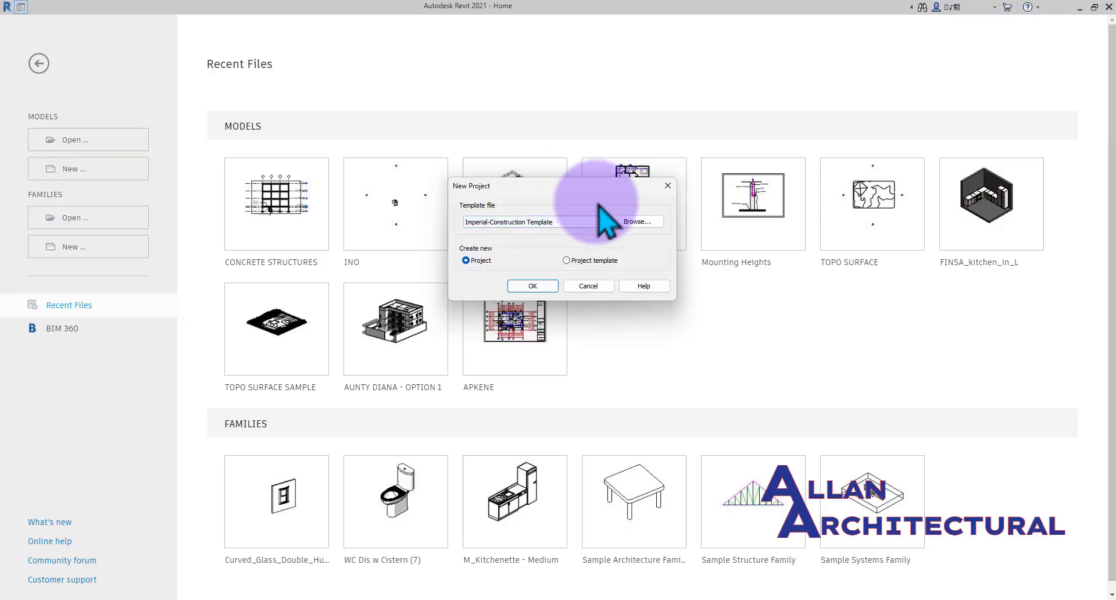
{"action": "left_click", "coordinate": [532, 222]}
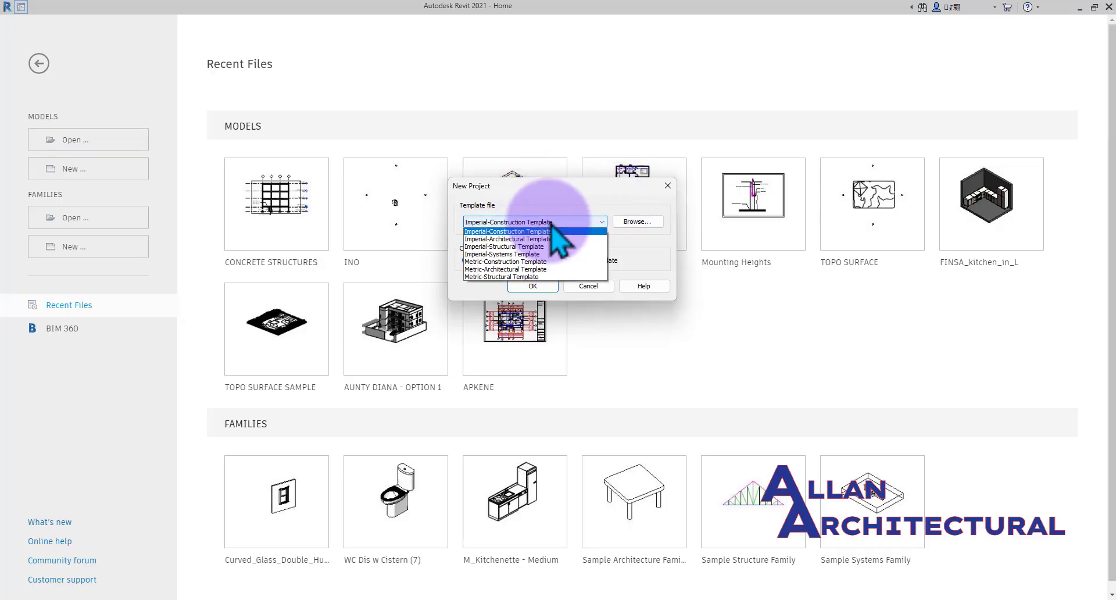
{"action": "left_click", "coordinate": [567, 192]}
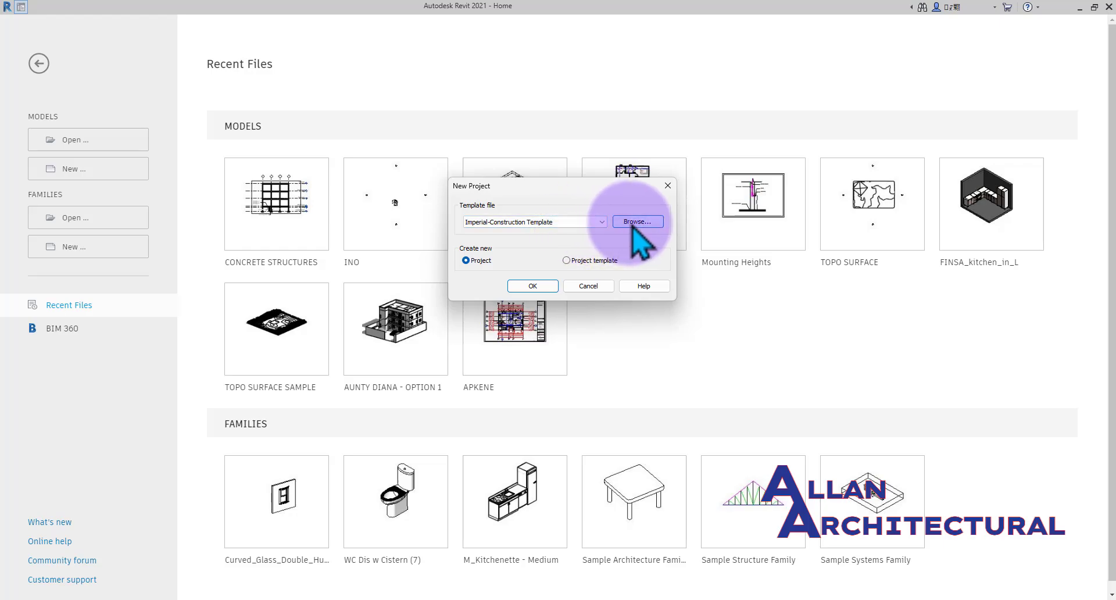
{"action": "left_click", "coordinate": [634, 225]}
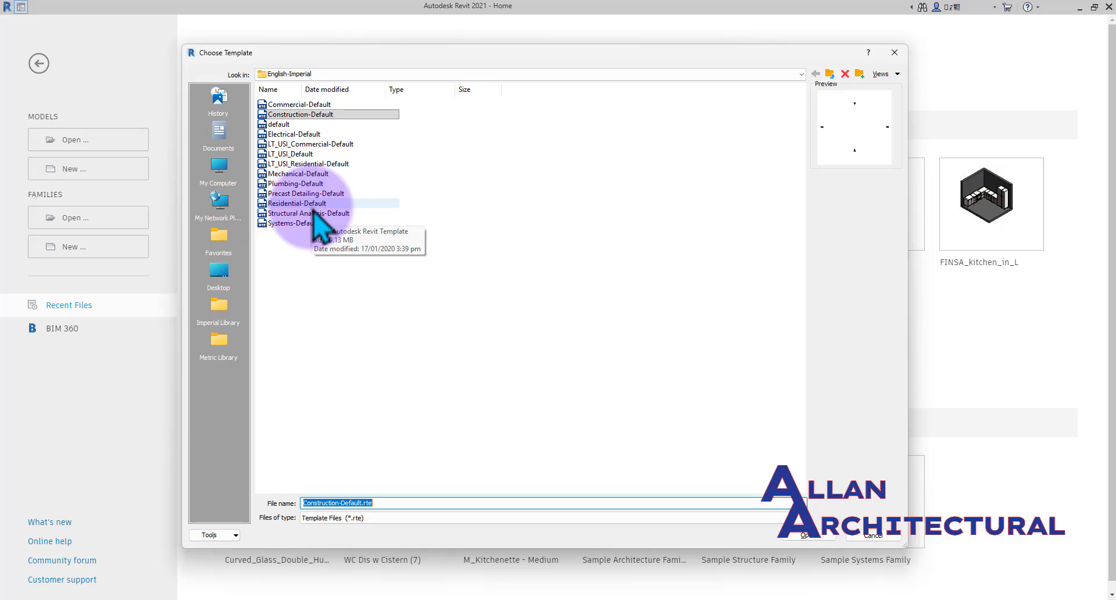
{"action": "left_click", "coordinate": [865, 536]}
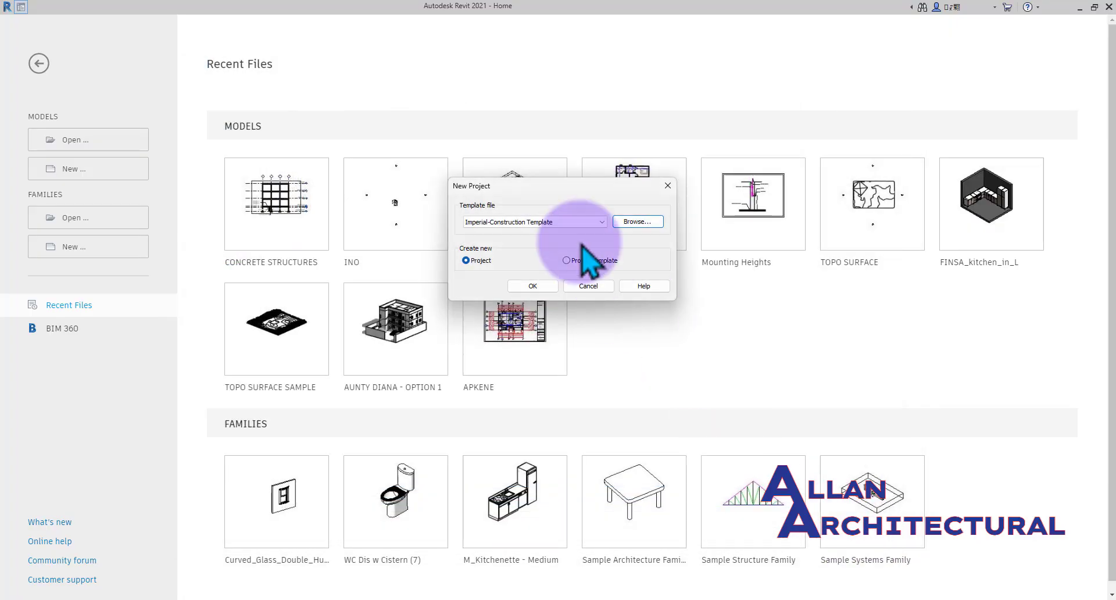
Step: Create a new project template based on the Metric-Architectural Template
{"action": "left_click", "coordinate": [551, 222]}
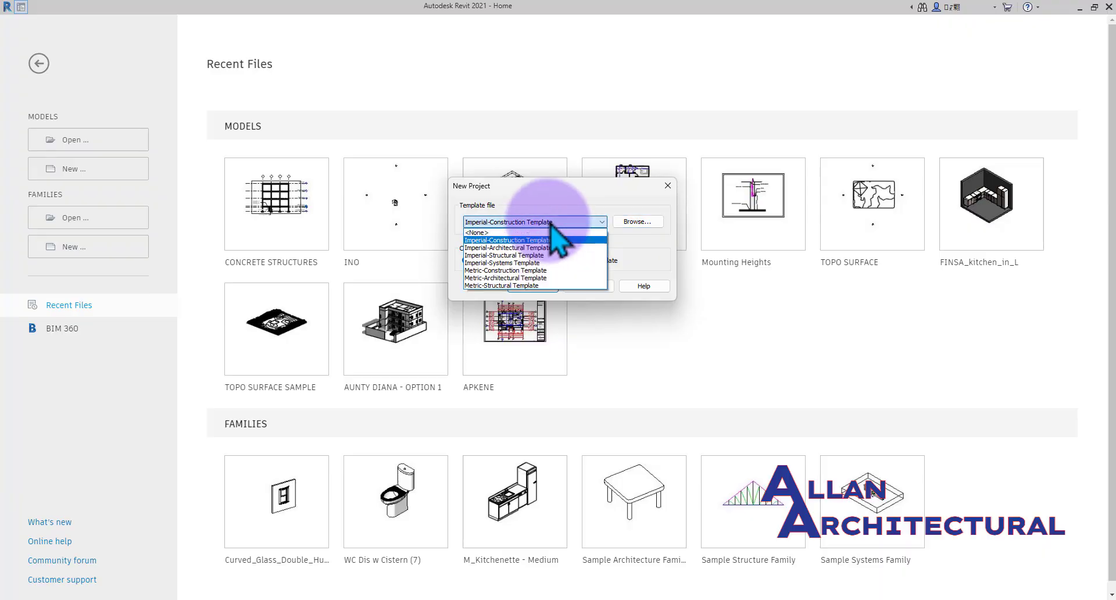
{"action": "left_click", "coordinate": [545, 278]}
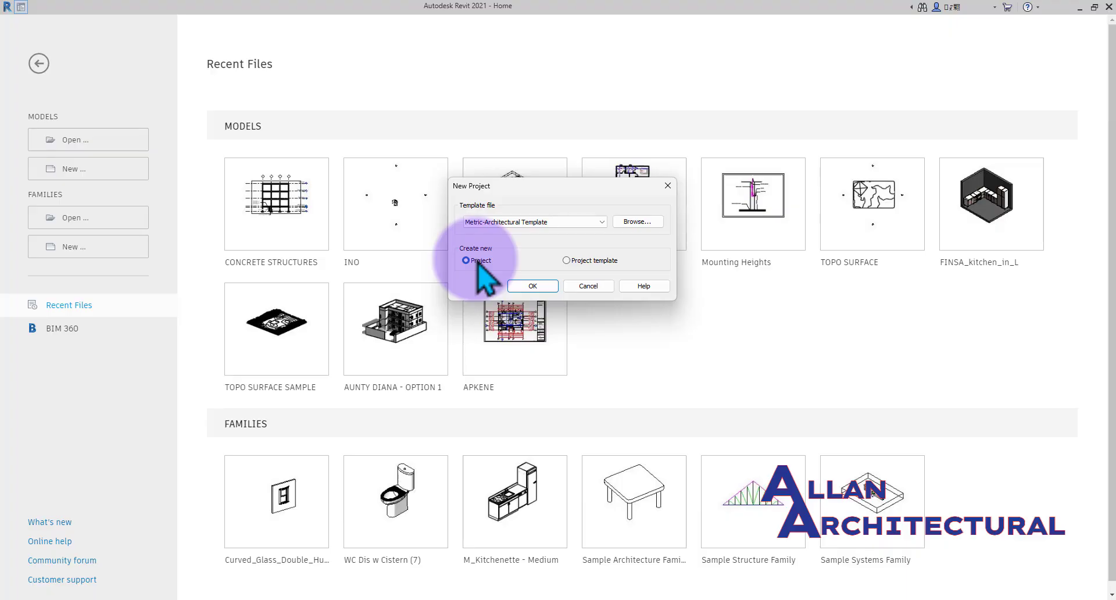
{"action": "left_click", "coordinate": [566, 260]}
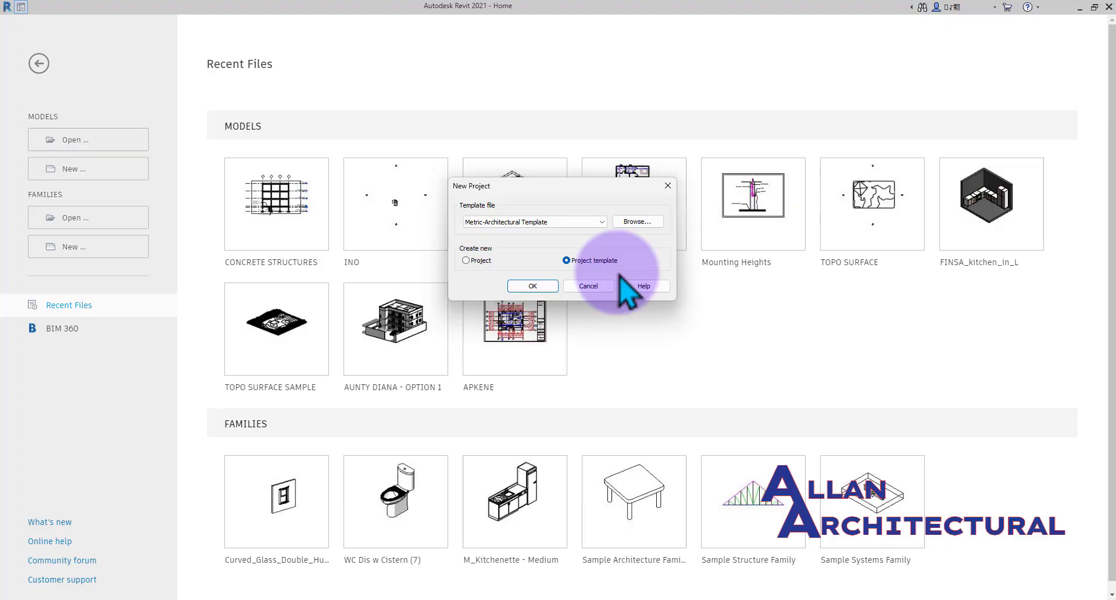
{"action": "left_click", "coordinate": [528, 227]}
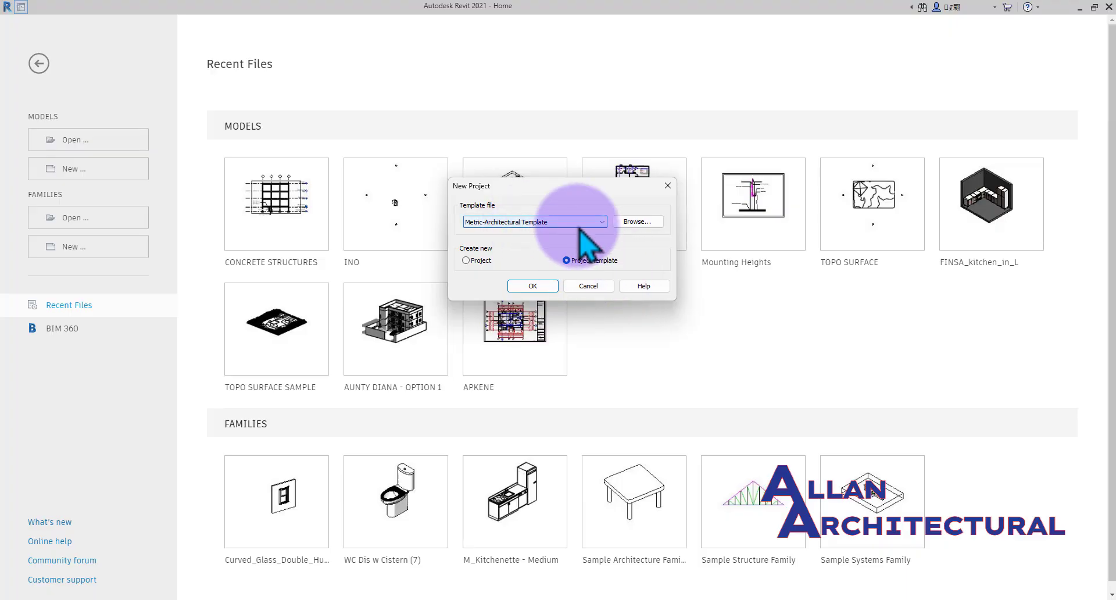
{"action": "left_click_drag", "start_coordinate": [581, 191], "coordinate": [585, 200]}
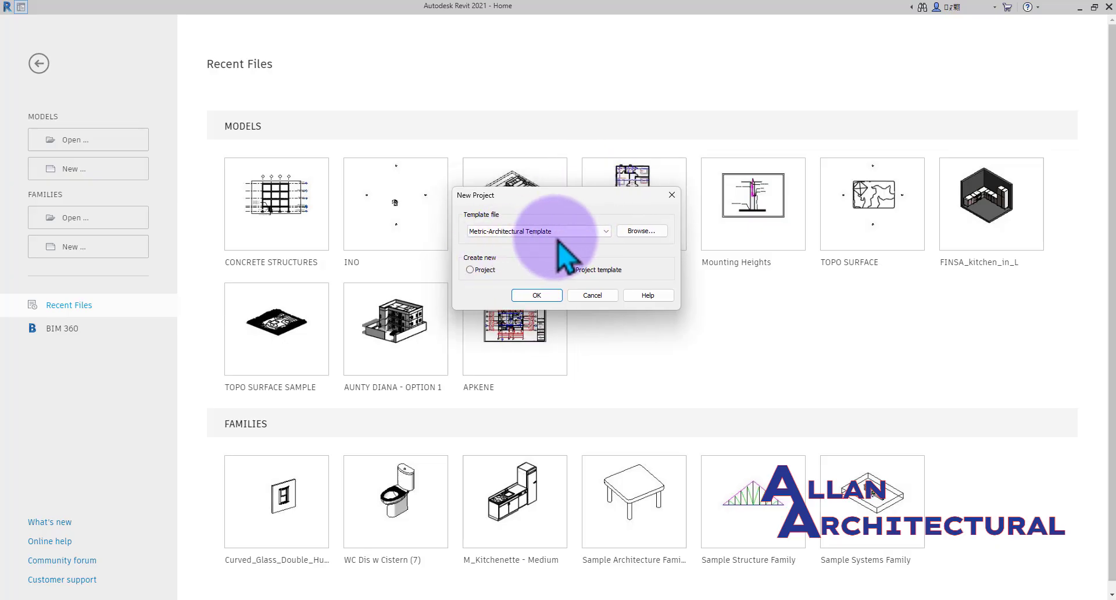
{"action": "left_click", "coordinate": [547, 298]}
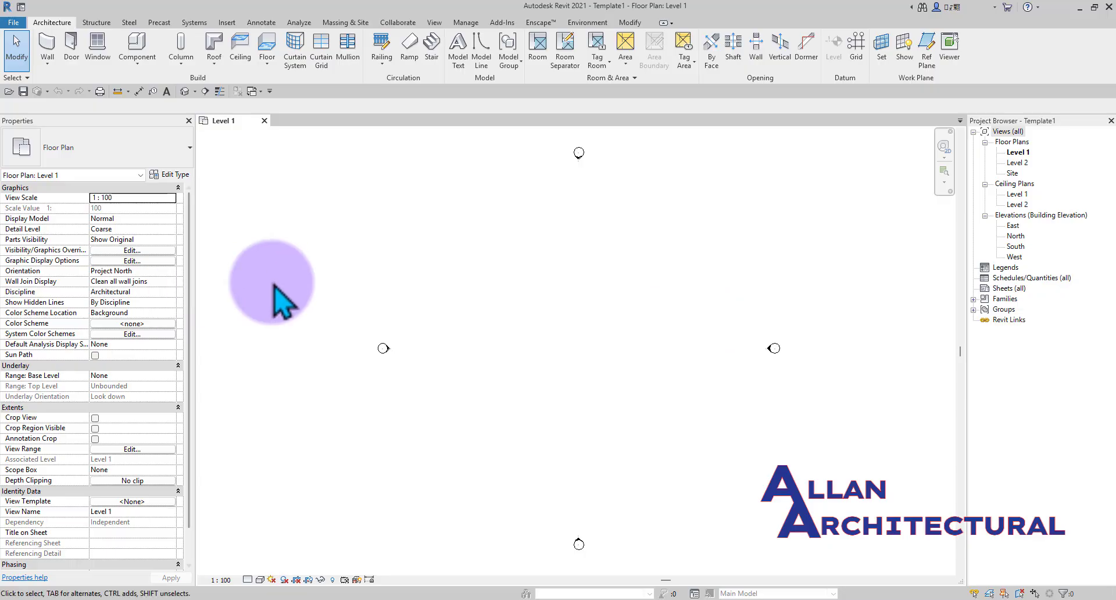
Step: Narrow the Properties palette to give the Level 1 floor plan more drawing space
{"action": "scroll", "coordinate": [610, 262], "scroll_direction": "down", "scroll_amount": 2}
{"action": "middle_click_drag", "start_coordinate": [642, 272], "coordinate": [633, 260]}
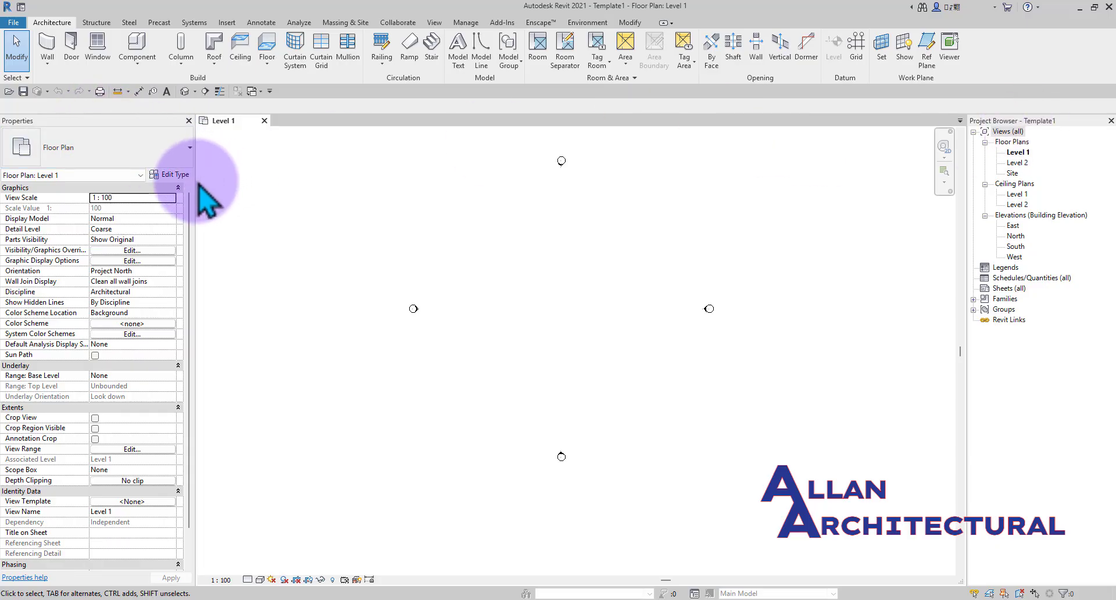
{"action": "left_click_drag", "start_coordinate": [187, 182], "coordinate": [239, 181]}
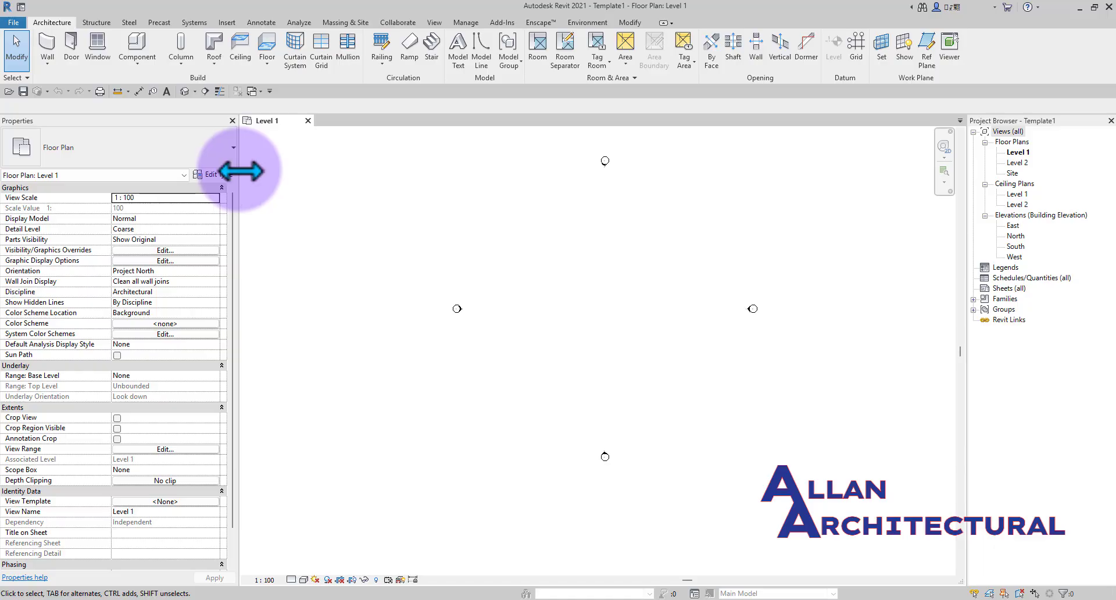
{"action": "left_click_drag", "start_coordinate": [233, 170], "coordinate": [177, 171]}
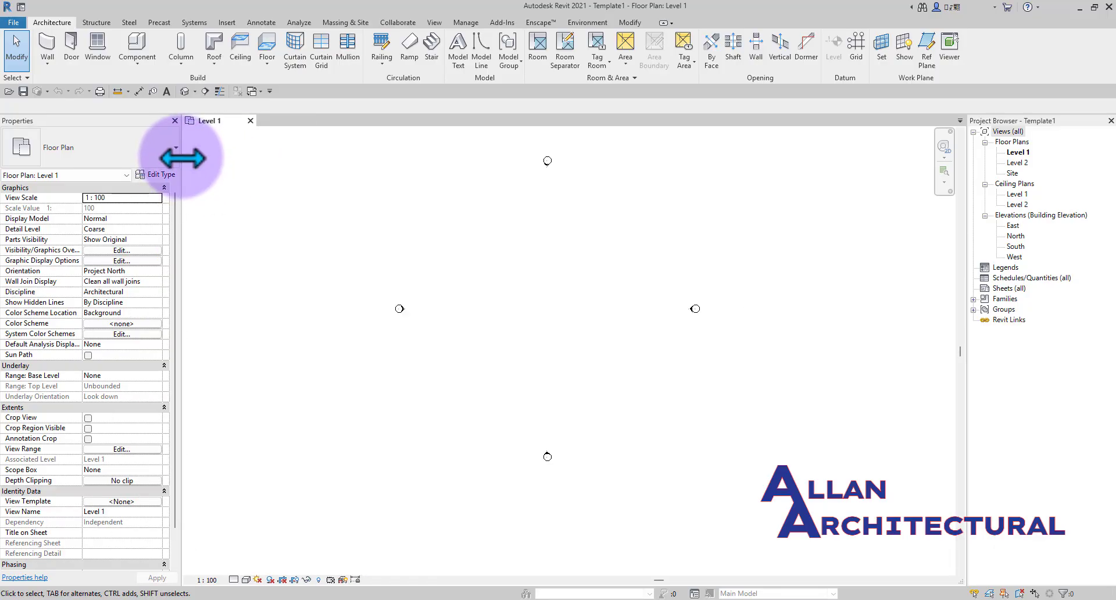
{"action": "left_click_drag", "start_coordinate": [179, 160], "coordinate": [158, 160]}
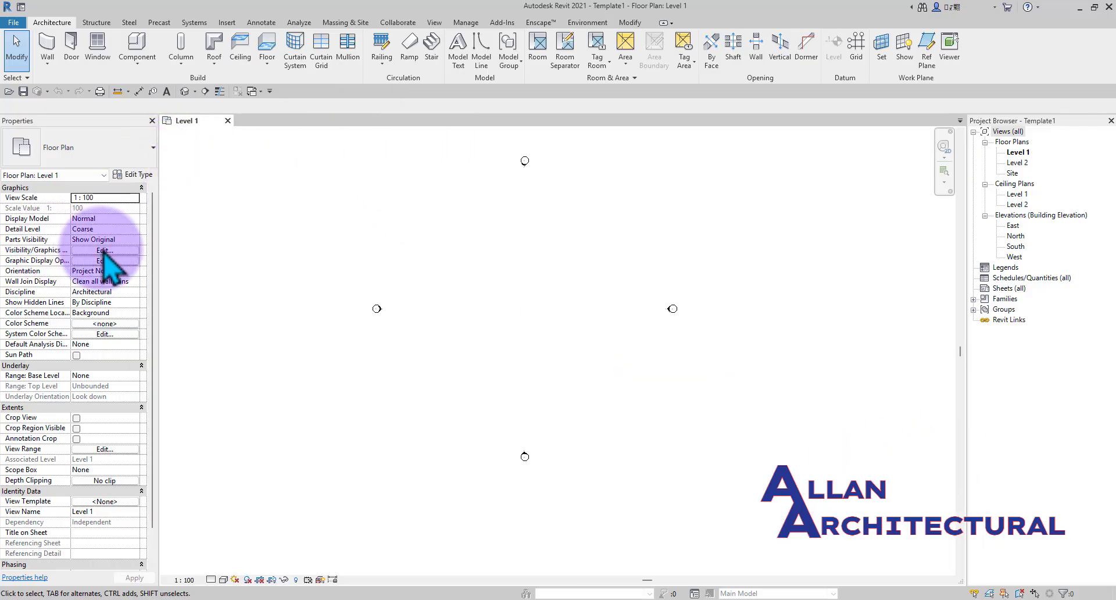
{"action": "scroll", "coordinate": [505, 275], "scroll_direction": "down", "scroll_amount": 2}
{"action": "scroll", "coordinate": [484, 276], "scroll_direction": "up", "scroll_amount": 3}
{"action": "middle_click_drag", "start_coordinate": [495, 270], "coordinate": [531, 331]}
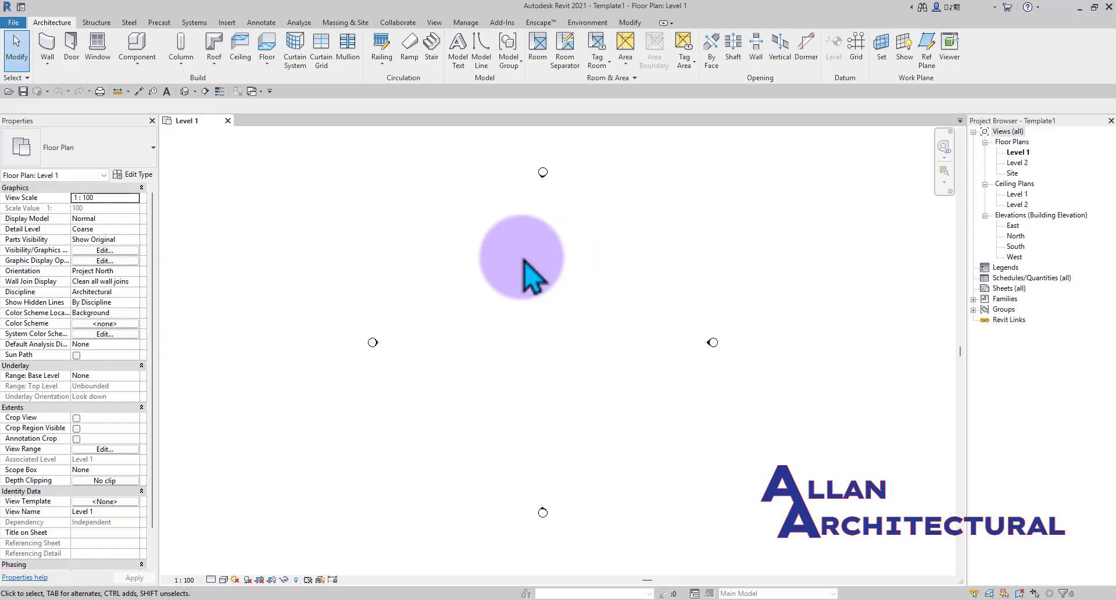
{"action": "middle_click_drag", "start_coordinate": [536, 251], "coordinate": [510, 268]}
{"action": "scroll", "coordinate": [519, 251], "scroll_direction": "up", "scroll_amount": 1}
{"action": "scroll", "coordinate": [511, 266], "scroll_direction": "down", "scroll_amount": 1}
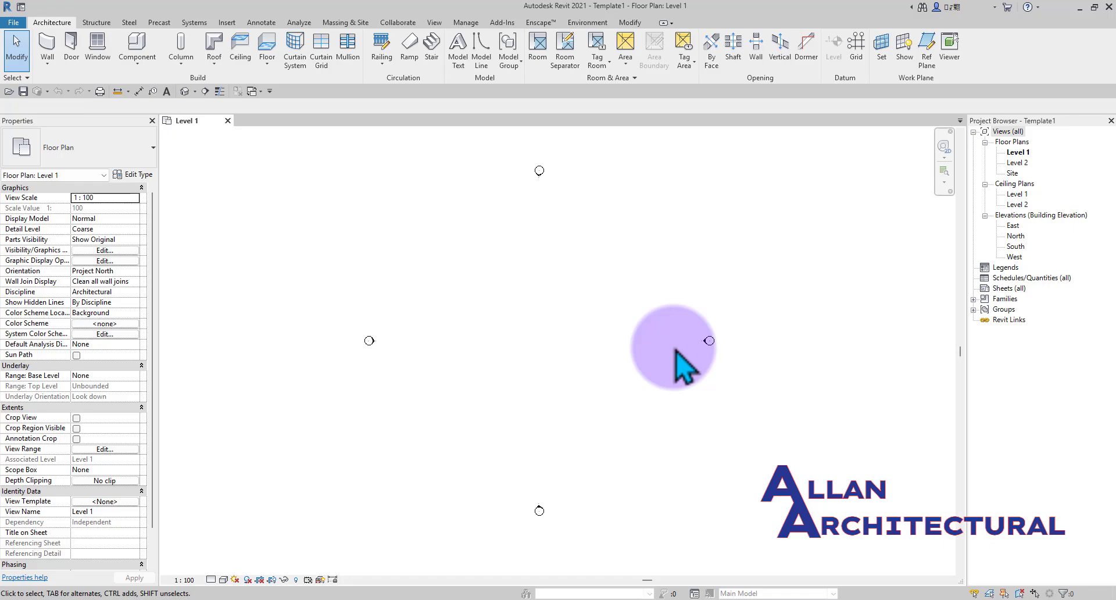
Step: Open the Project Units settings and close them without changing anything
{"action": "key", "text": "u"}
{"action": "key", "text": "n"}
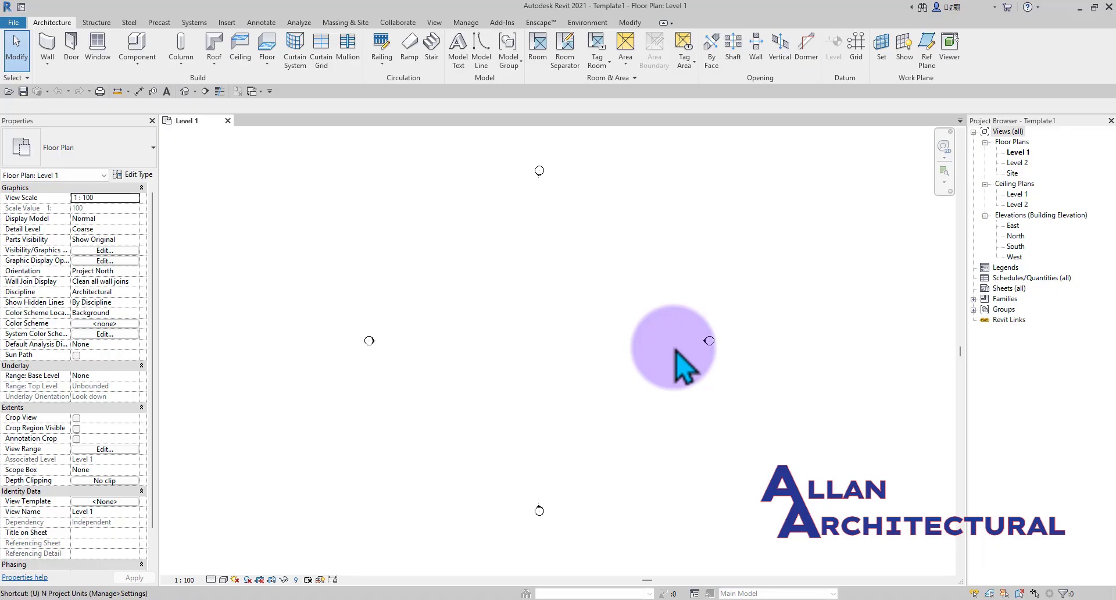
{"action": "left_click_drag", "start_coordinate": [521, 179], "coordinate": [481, 184]}
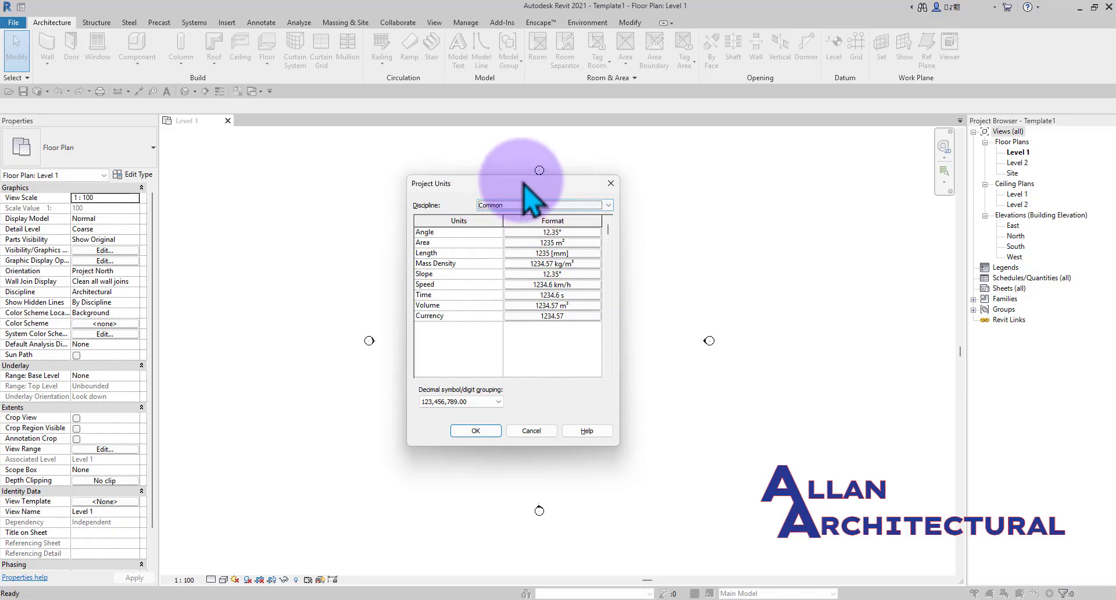
{"action": "left_click_drag", "start_coordinate": [523, 177], "coordinate": [531, 143]}
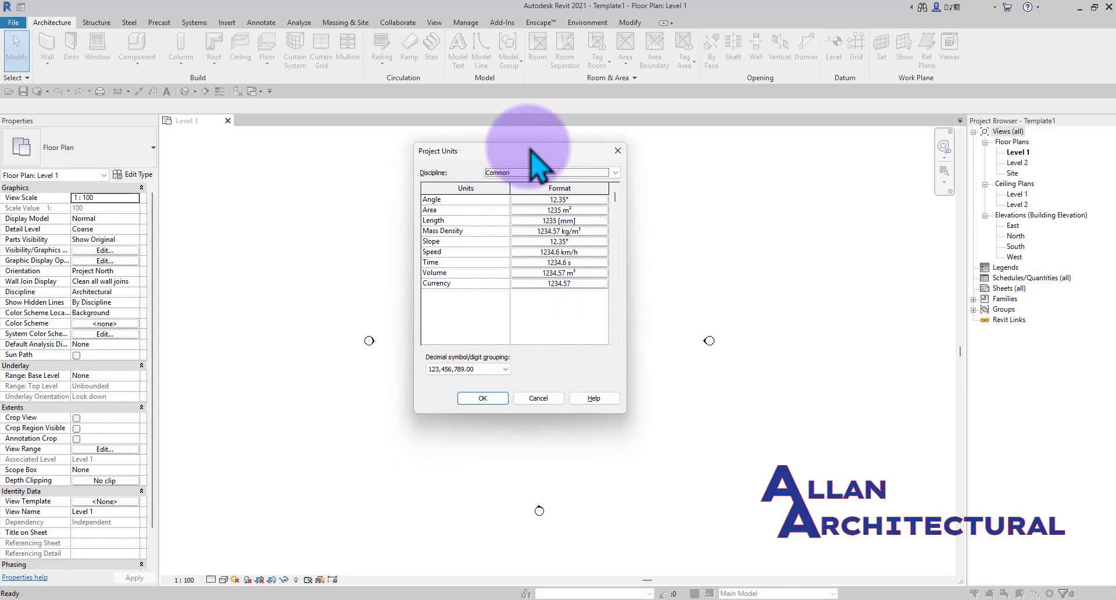
{"action": "left_click", "coordinate": [618, 151]}
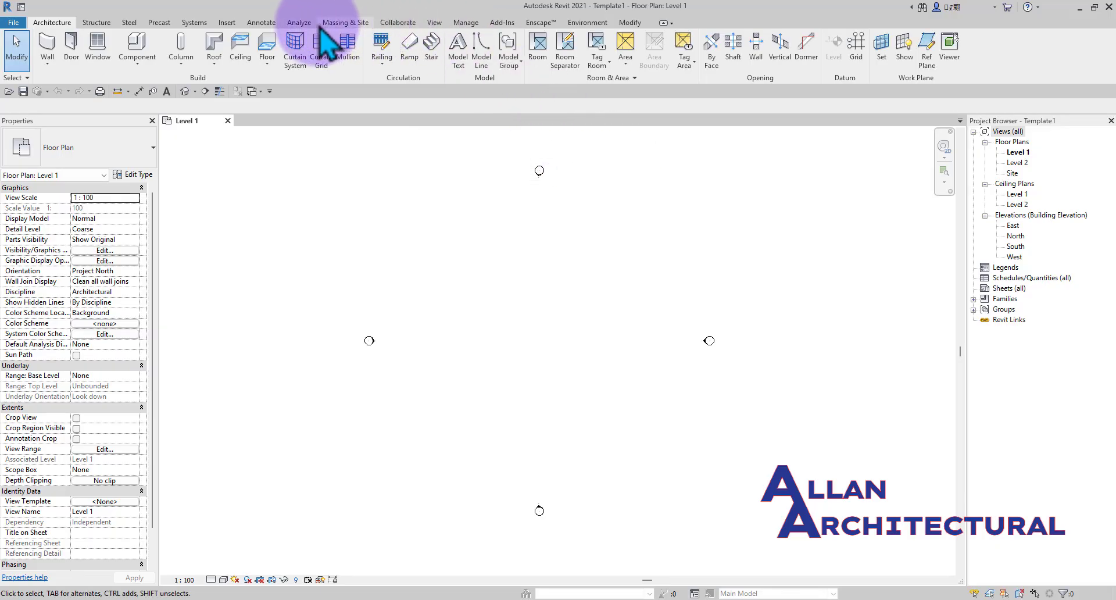
Step: Open the Project Units settings and choose Common as the discipline
{"action": "left_click", "coordinate": [261, 23]}
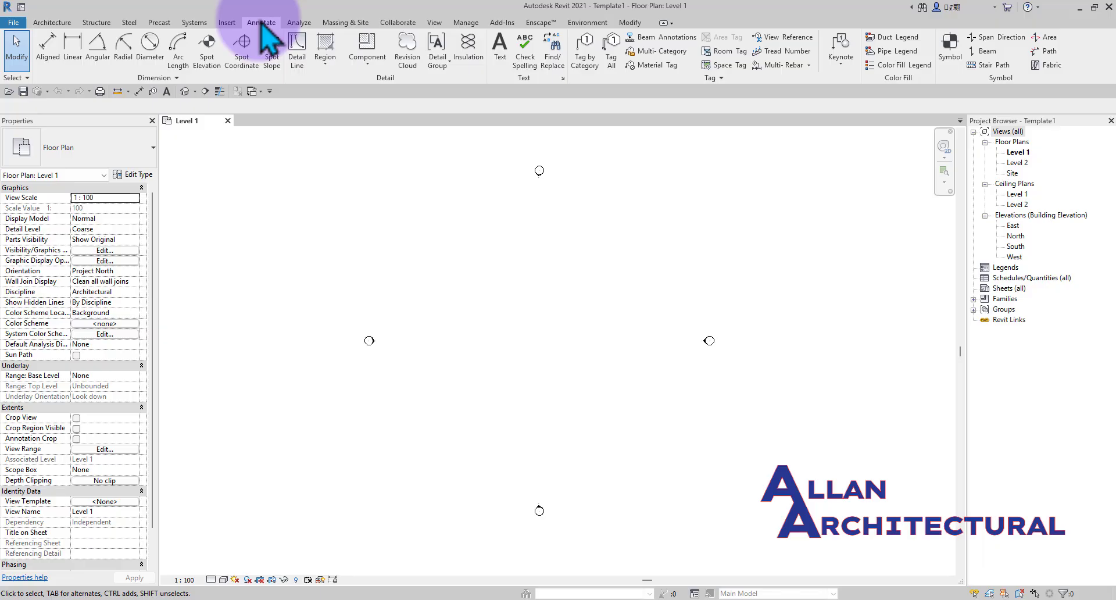
{"action": "left_click", "coordinate": [465, 25]}
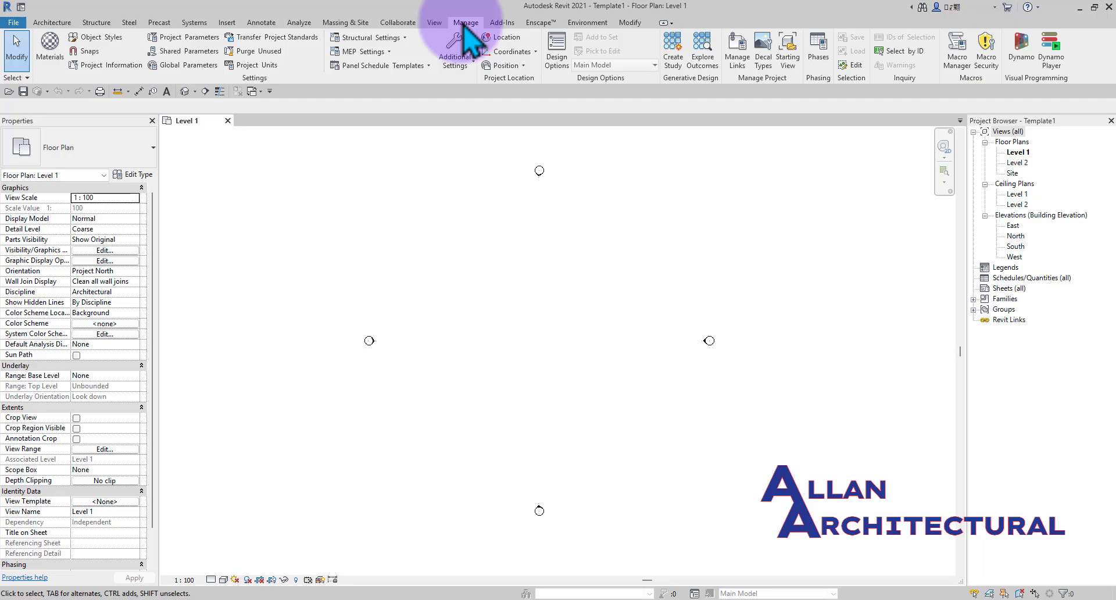
{"action": "left_click", "coordinate": [257, 66]}
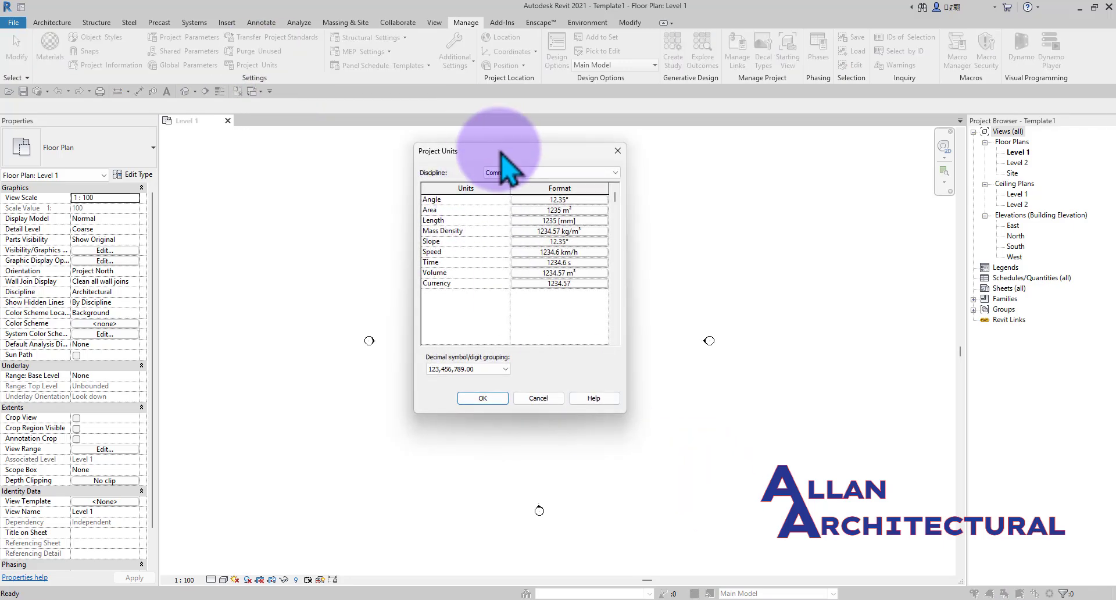
{"action": "left_click_drag", "start_coordinate": [505, 154], "coordinate": [529, 166]}
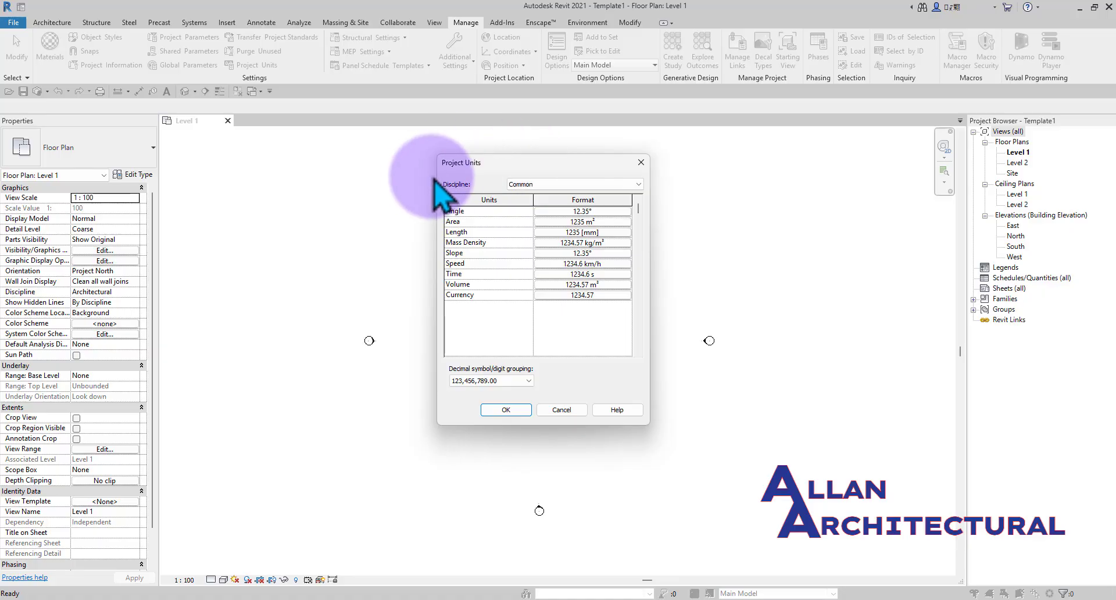
{"action": "left_click", "coordinate": [537, 185]}
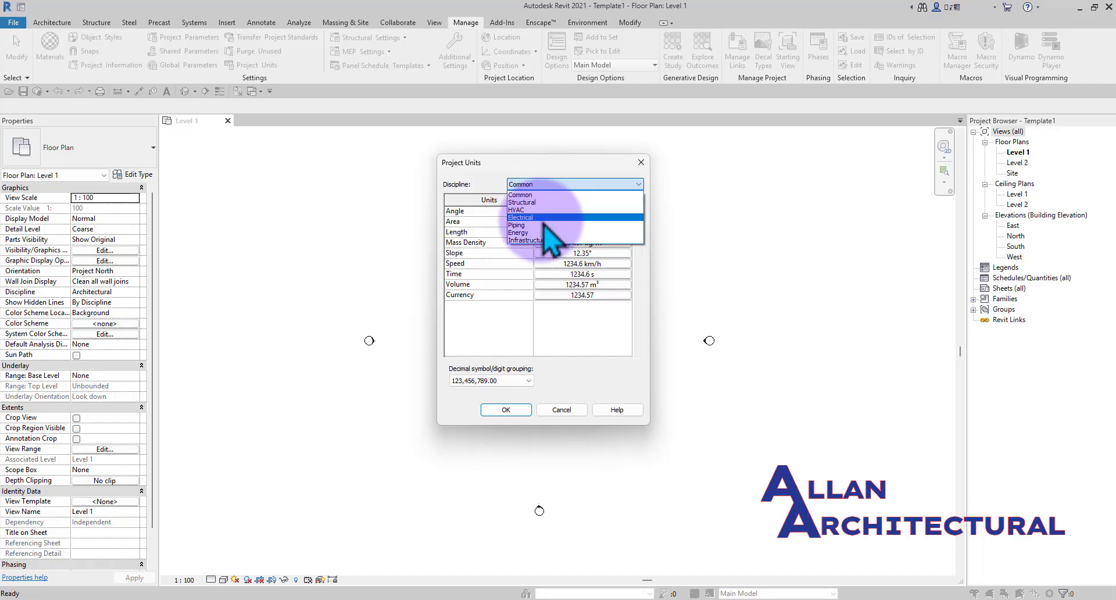
{"action": "left_click", "coordinate": [542, 196]}
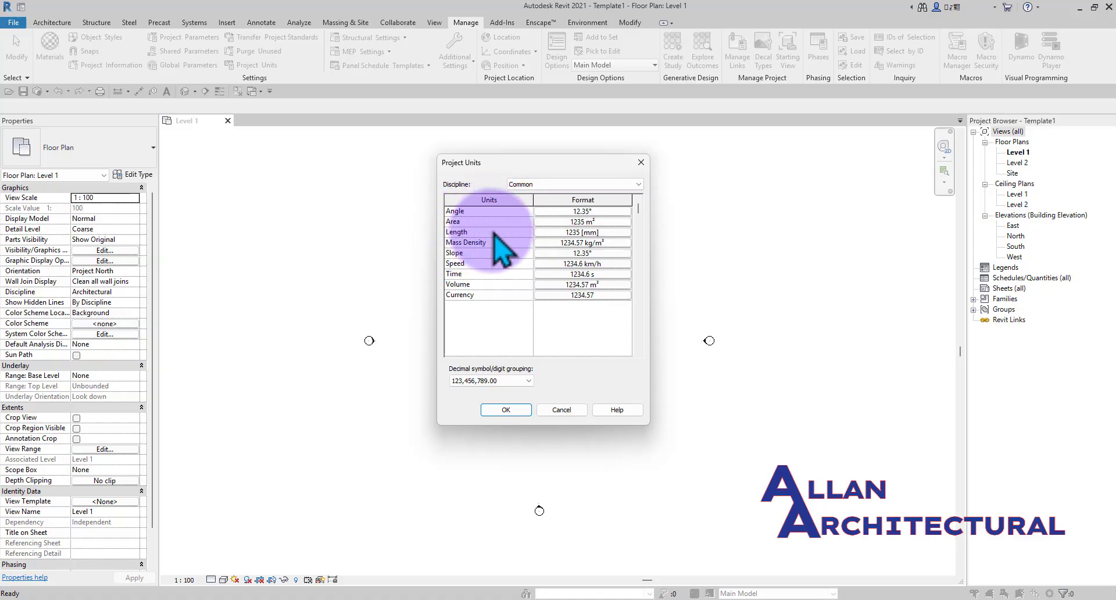
Step: Set the Length format to millimeters with rounding to 0 decimal places
{"action": "left_click", "coordinate": [537, 232]}
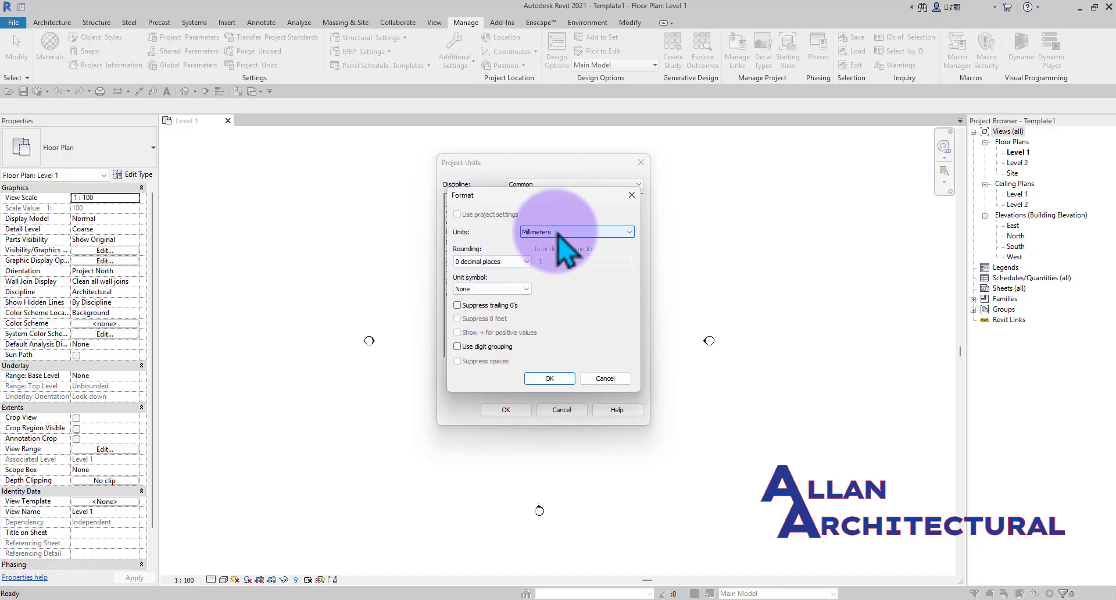
{"action": "left_click", "coordinate": [632, 233]}
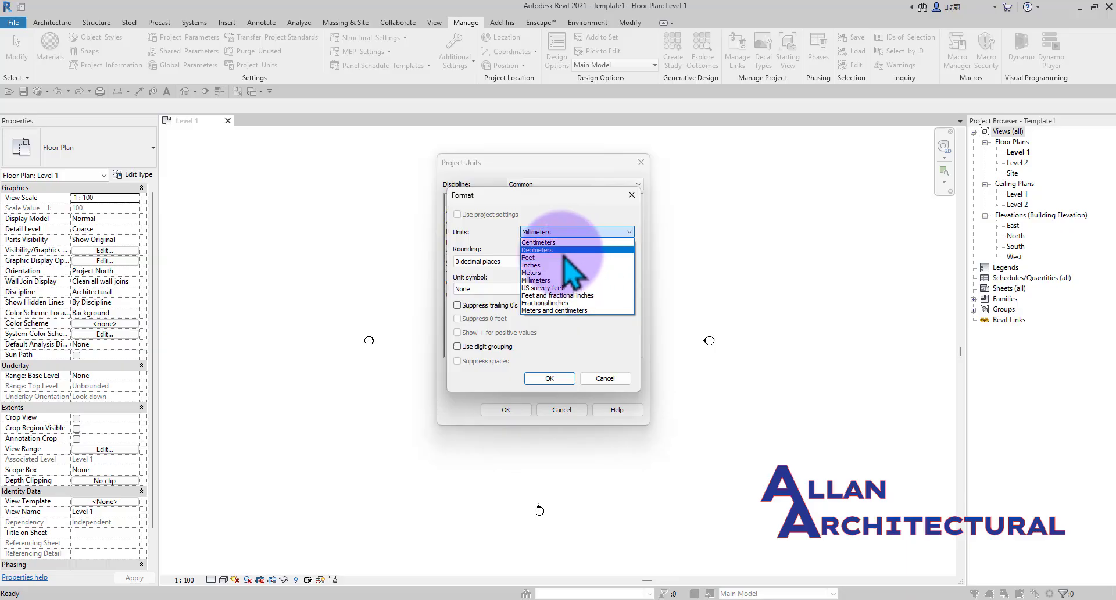
{"action": "left_click", "coordinate": [564, 281]}
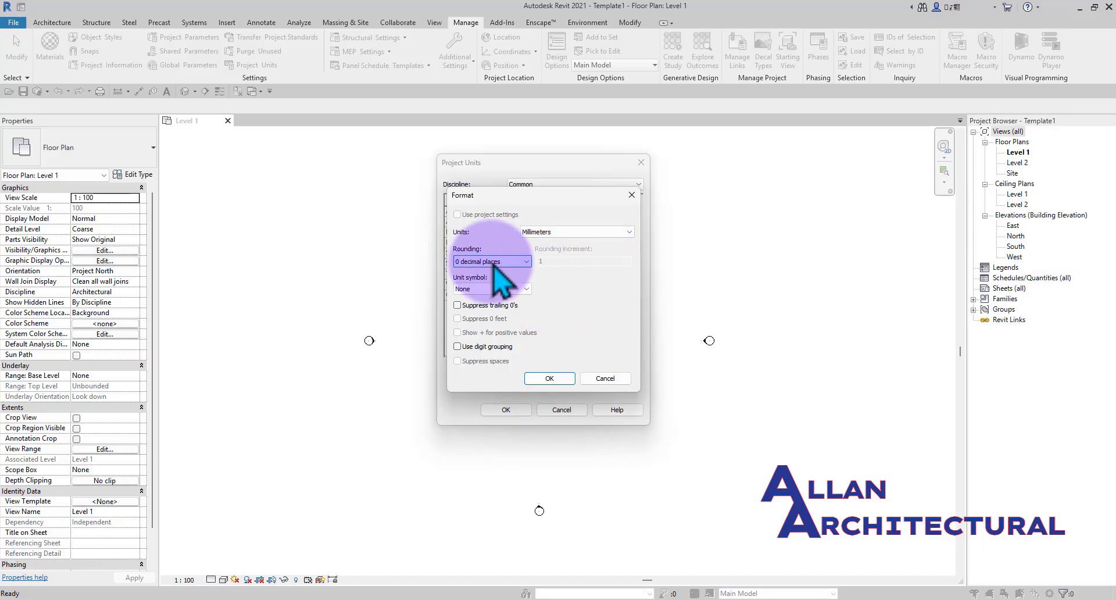
{"action": "left_click", "coordinate": [523, 261]}
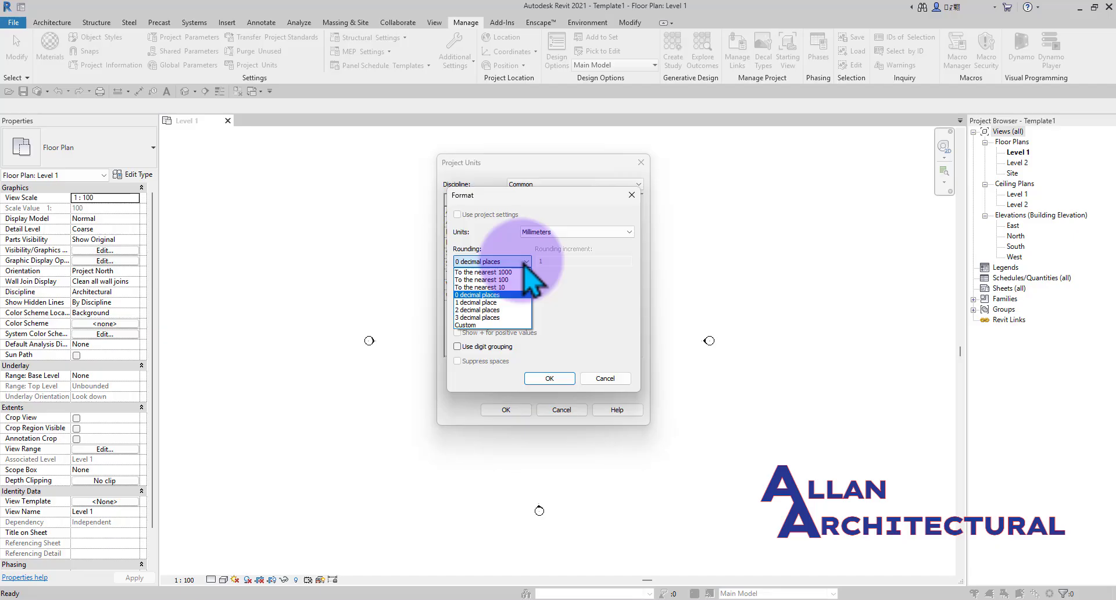
{"action": "left_click", "coordinate": [516, 295]}
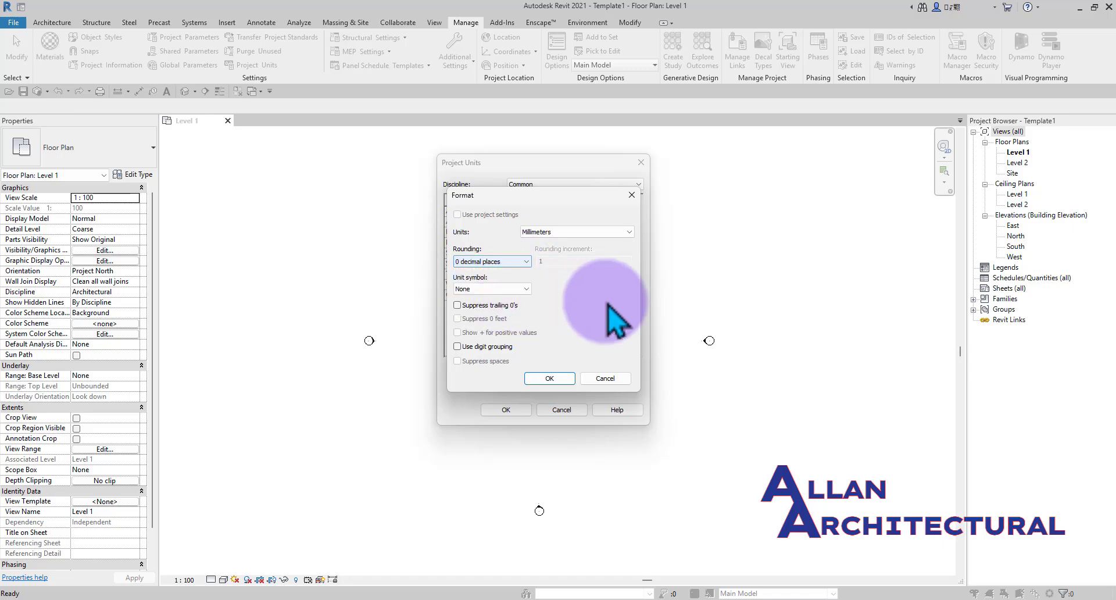
Step: Try meters as the Length unit and check which unit symbols are offered for it
{"action": "left_click", "coordinate": [525, 287]}
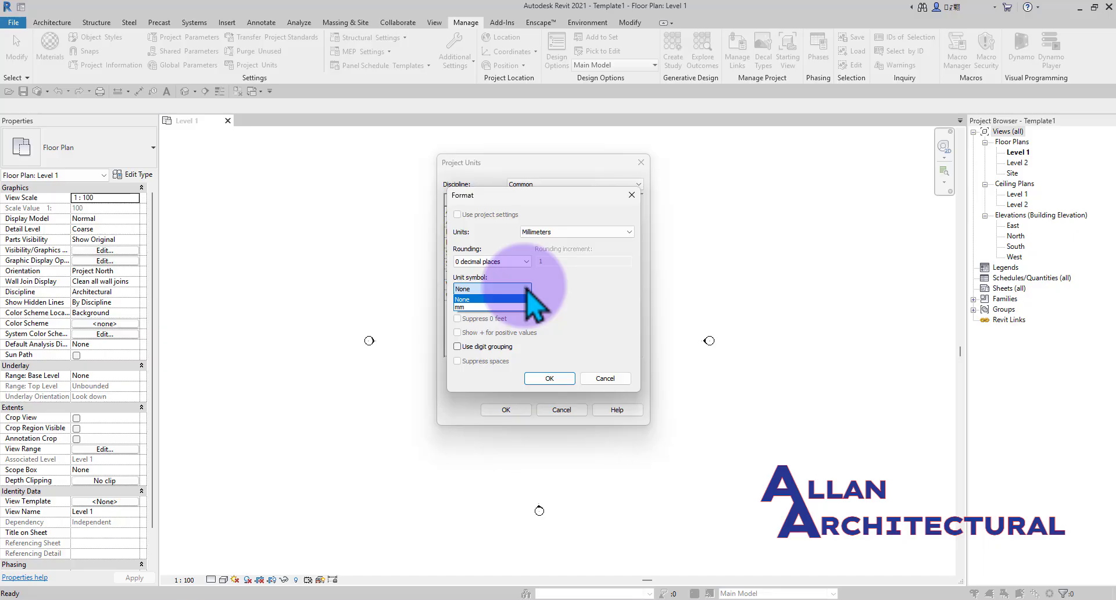
{"action": "left_click", "coordinate": [549, 232]}
{"action": "left_click", "coordinate": [552, 232]}
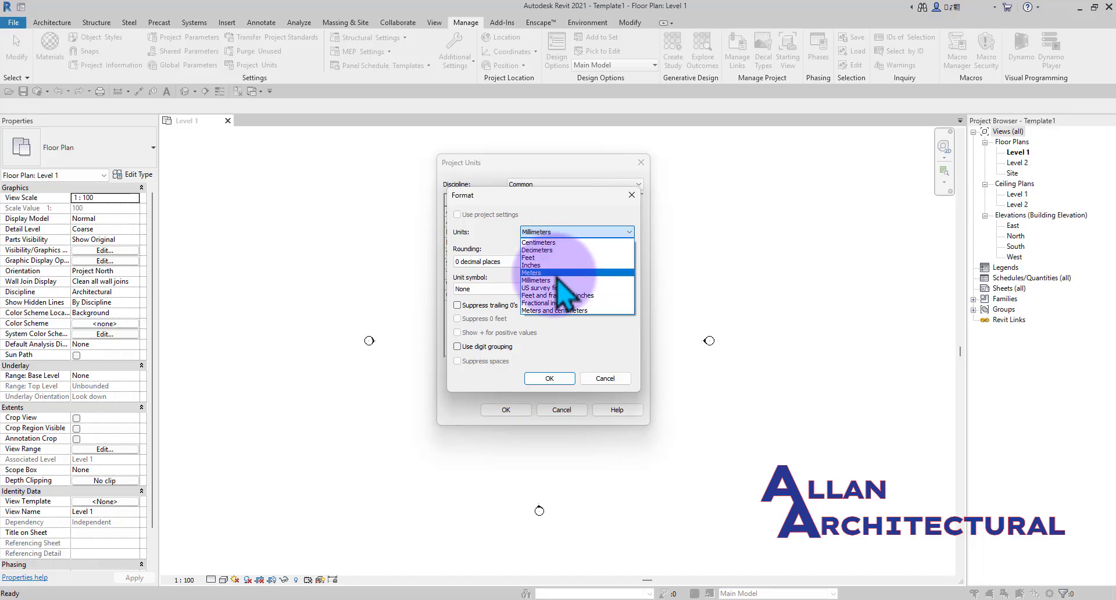
{"action": "left_click", "coordinate": [556, 273]}
{"action": "left_click", "coordinate": [491, 289]}
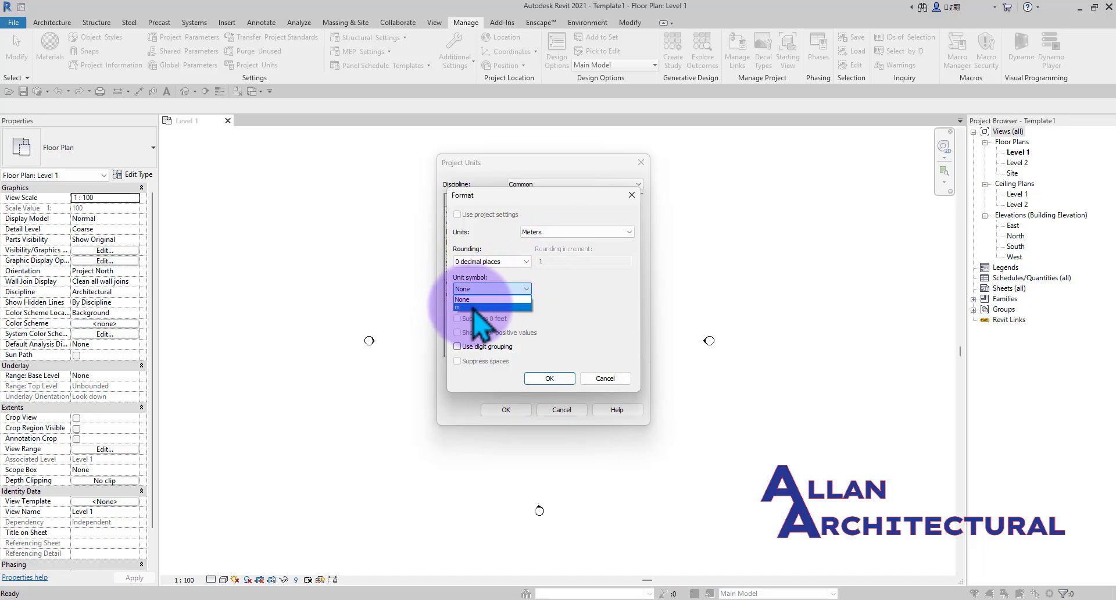
{"action": "left_click", "coordinate": [548, 233]}
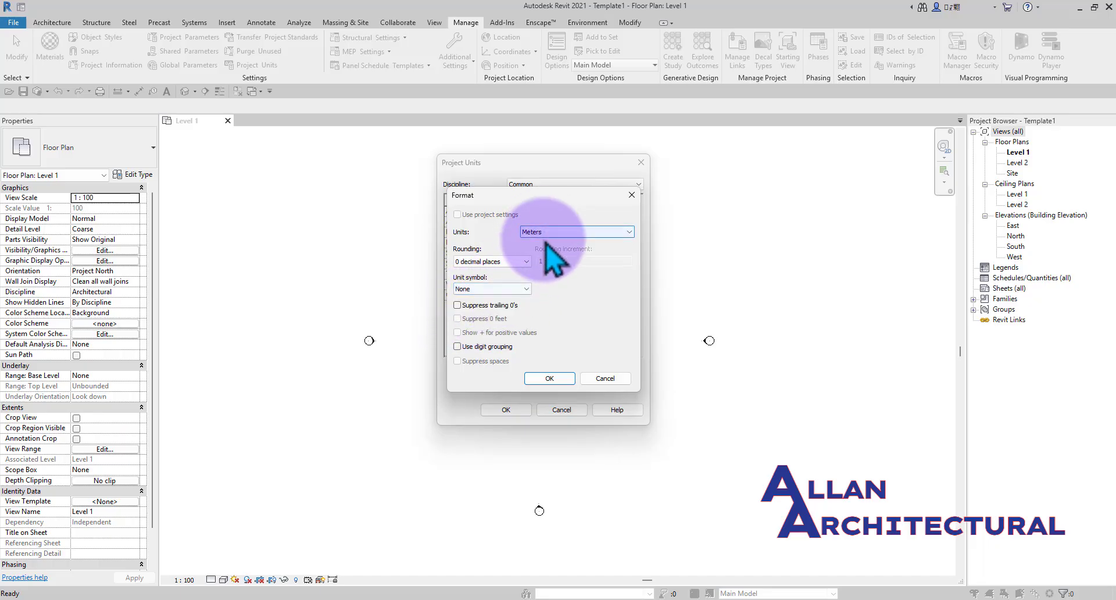
Step: Set the Length unit to millimeters with unit symbol None and accept the format
{"action": "left_click", "coordinate": [551, 234]}
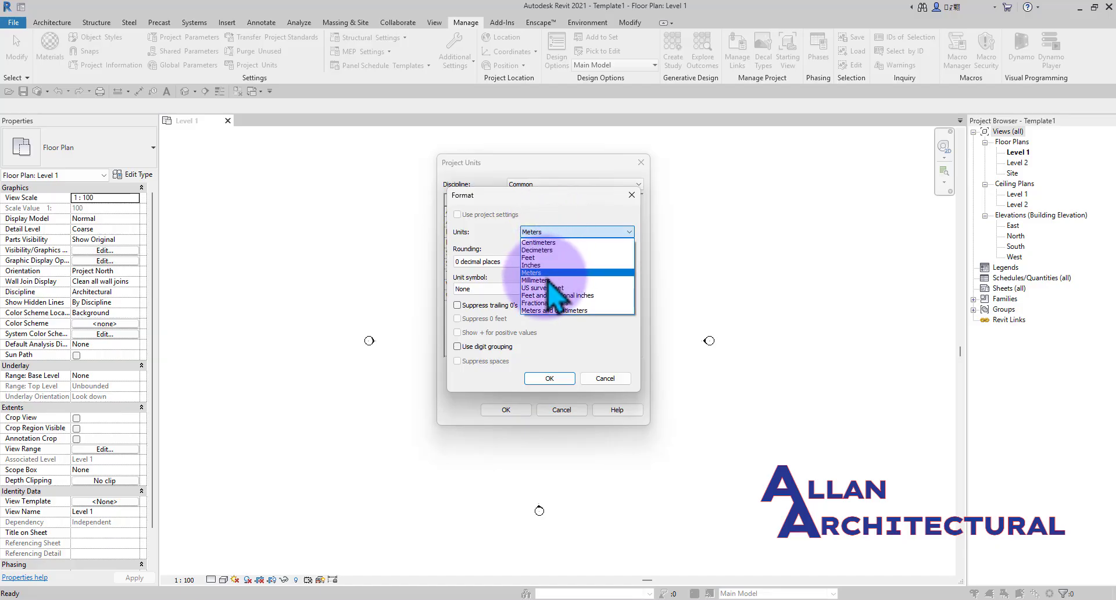
{"action": "left_click", "coordinate": [549, 282]}
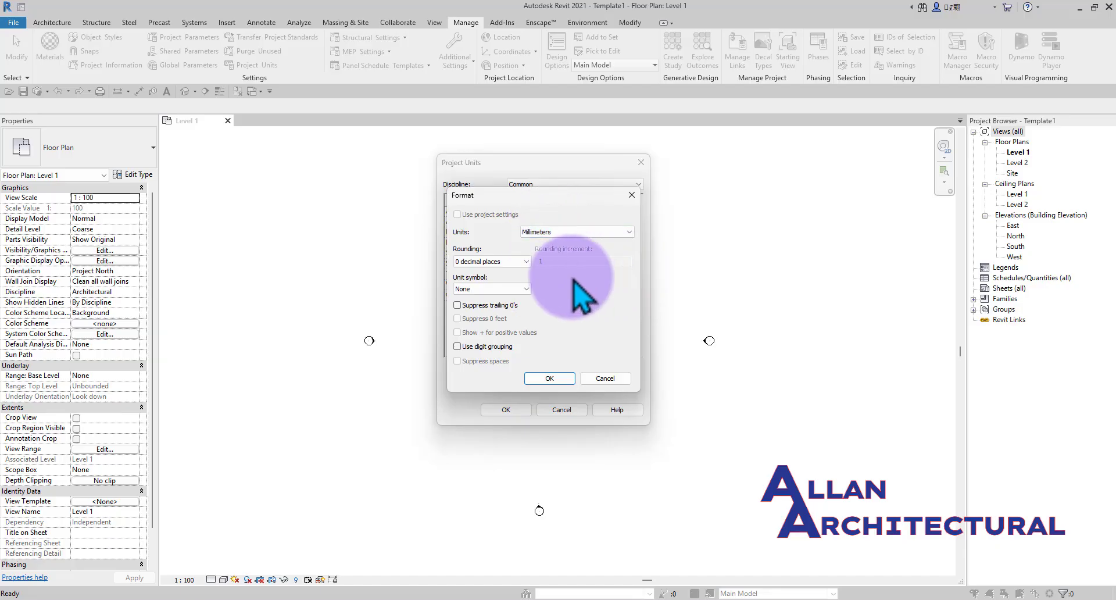
{"action": "left_click", "coordinate": [511, 290]}
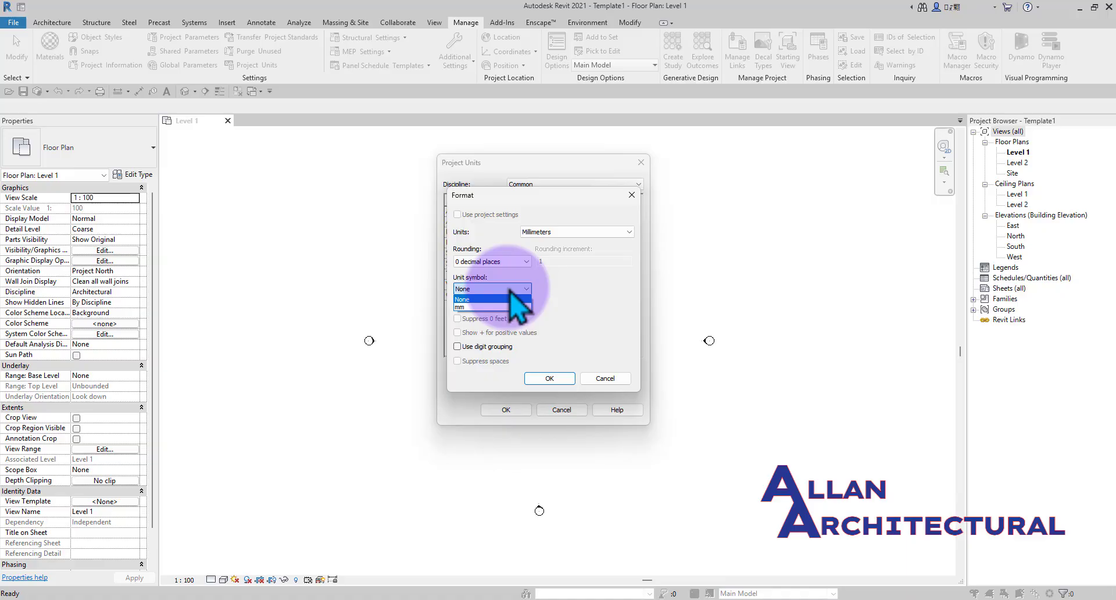
{"action": "left_click", "coordinate": [510, 294]}
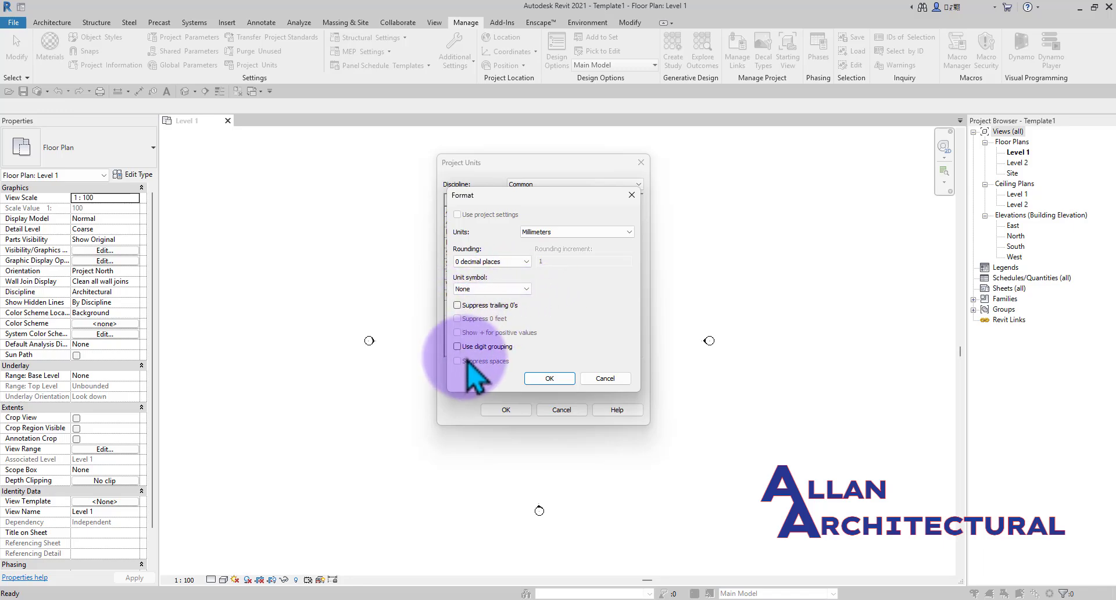
{"action": "left_click", "coordinate": [547, 379]}
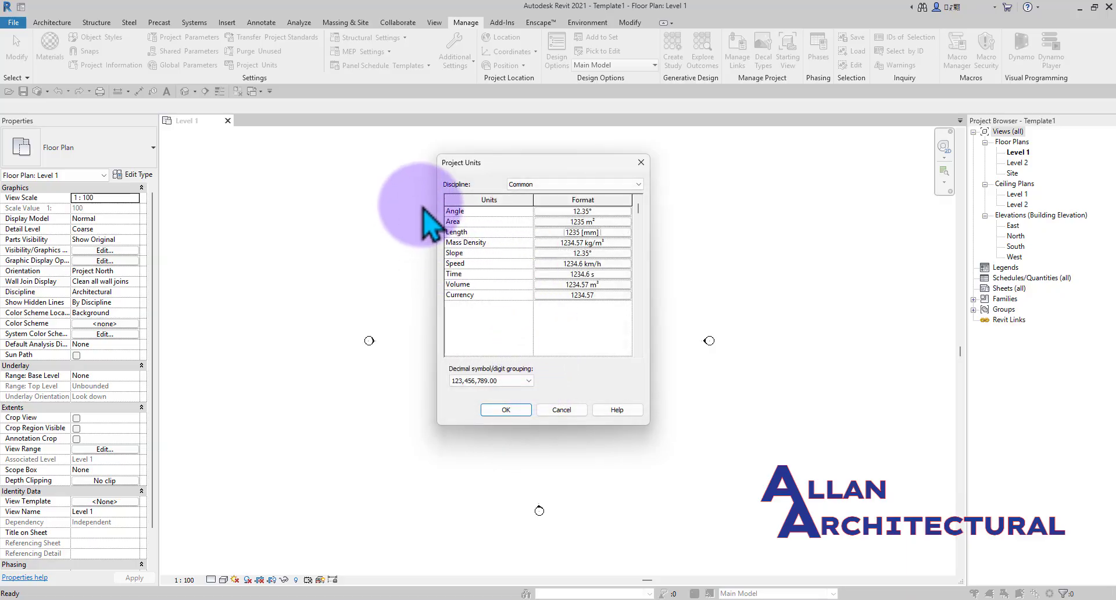
Step: Set the Angle format to degrees, keep the ° unit symbol, and accept it
{"action": "left_click", "coordinate": [601, 211]}
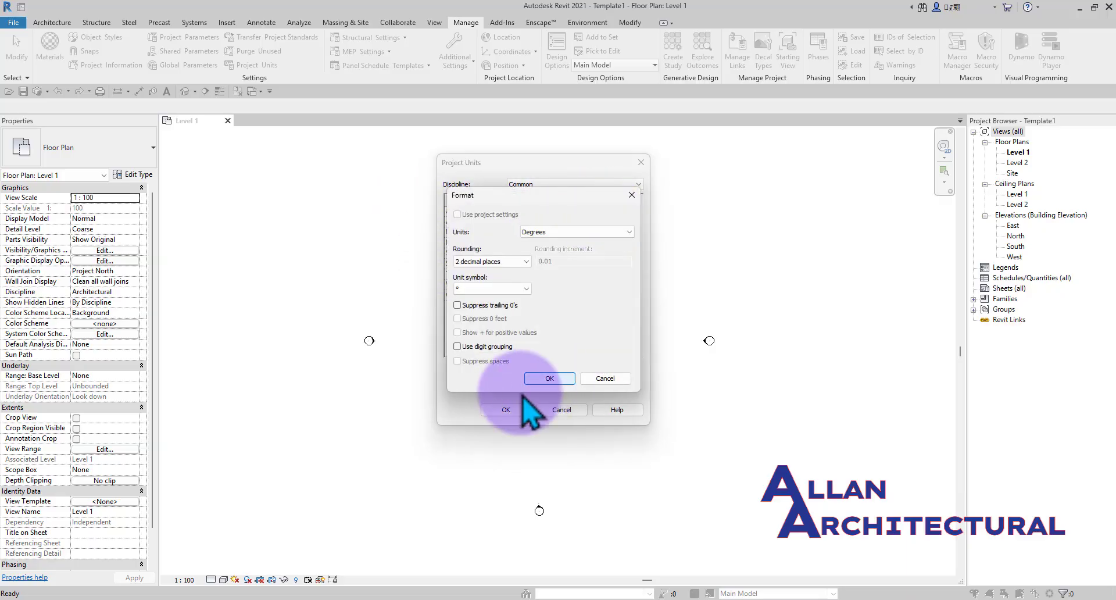
{"action": "left_click", "coordinate": [584, 233]}
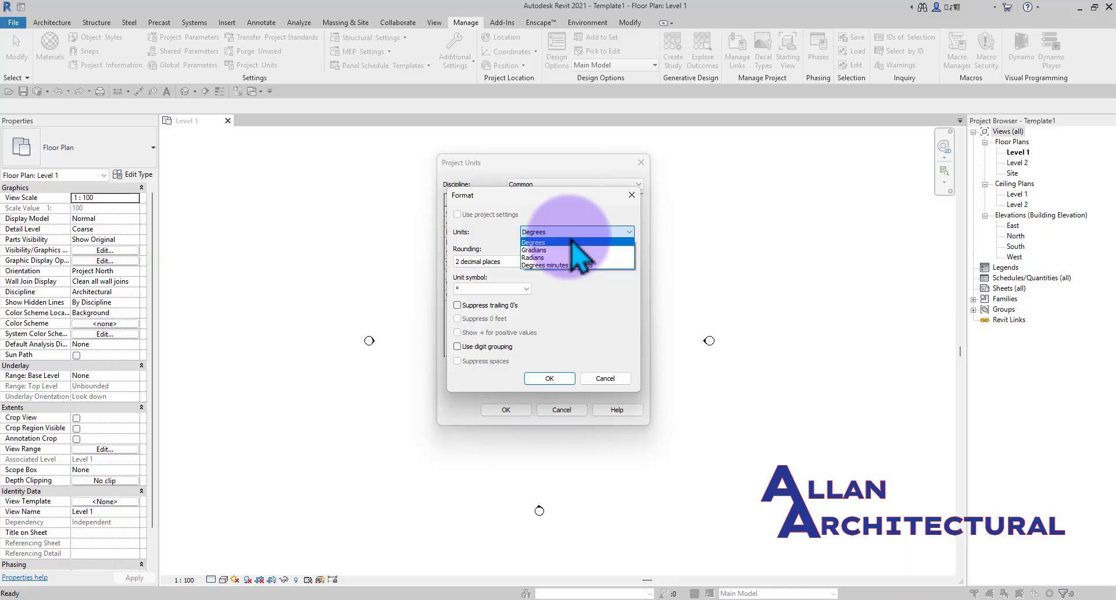
{"action": "left_click", "coordinate": [571, 241]}
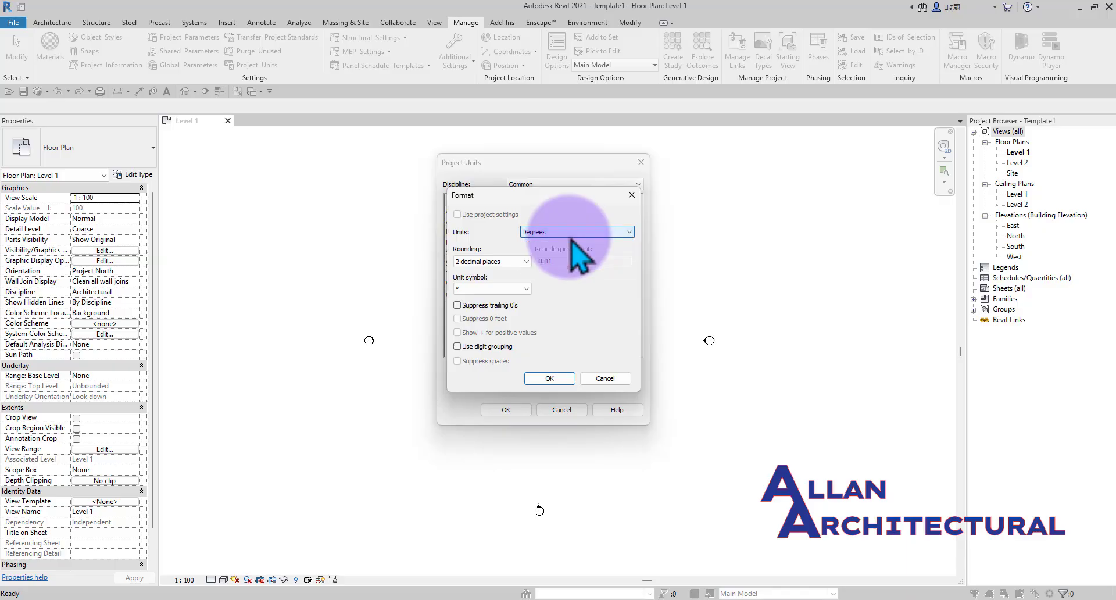
{"action": "left_click", "coordinate": [504, 289]}
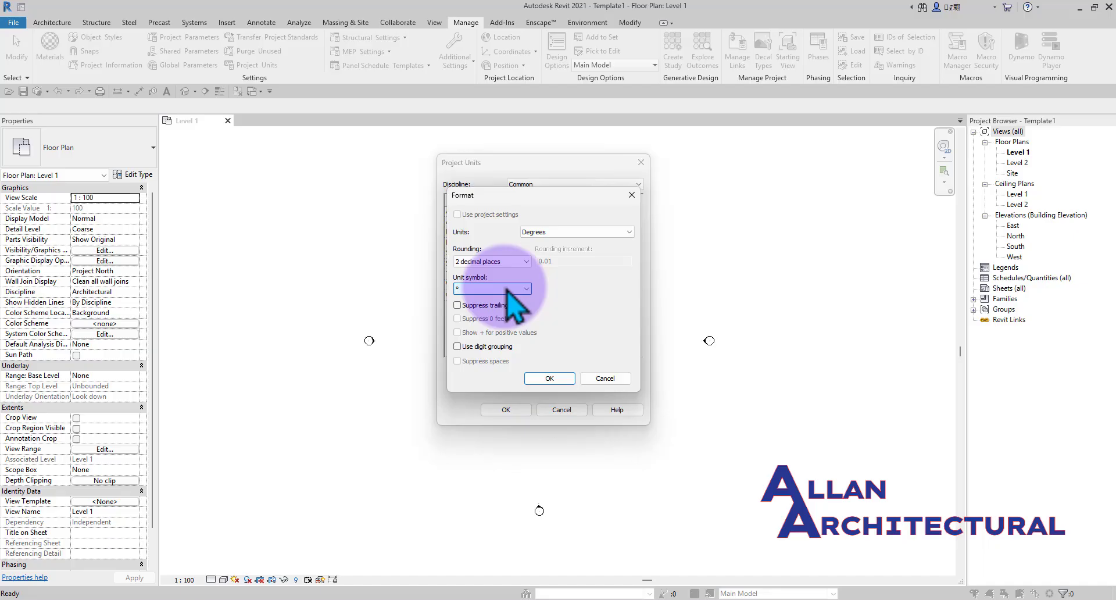
{"action": "left_click", "coordinate": [549, 378]}
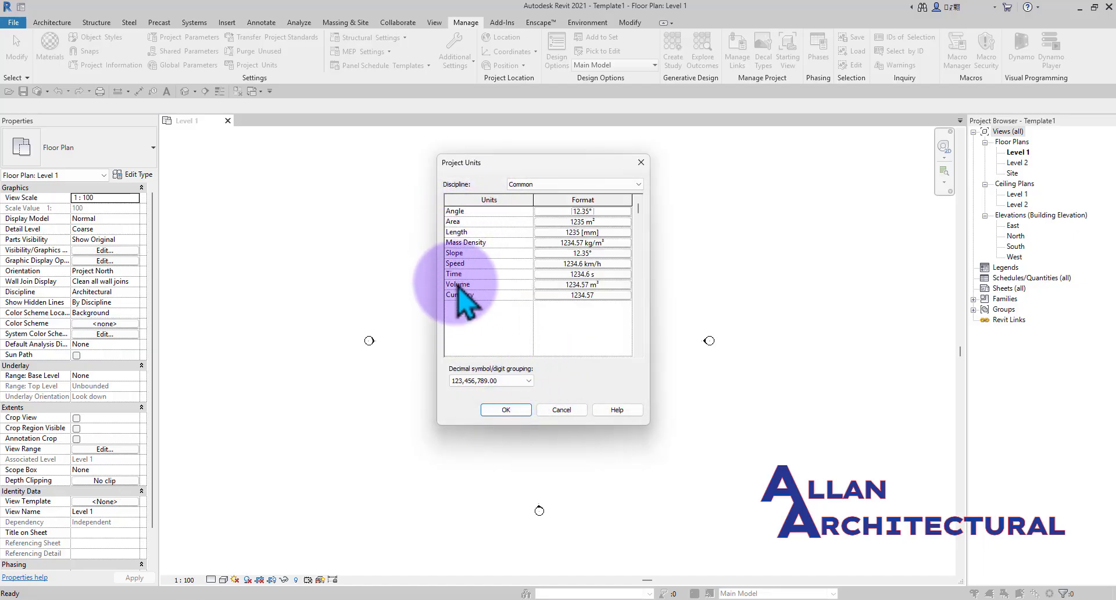
Step: Examine the Currency format and its rounding options, keeping 2 decimal places and no unit symbol
{"action": "left_click", "coordinate": [583, 295]}
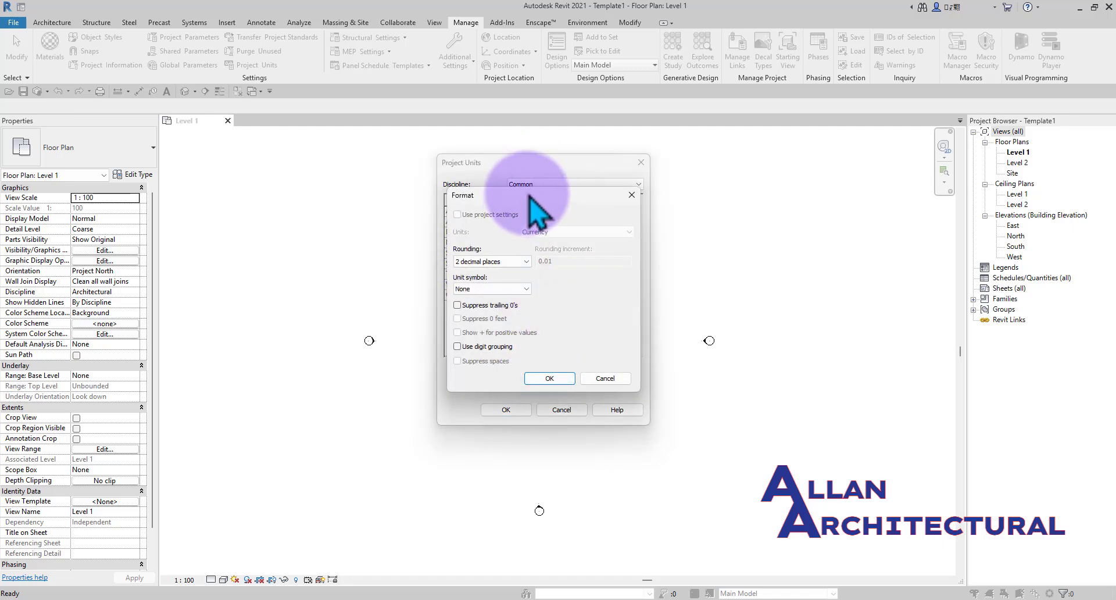
{"action": "left_click_drag", "start_coordinate": [528, 194], "coordinate": [528, 189]}
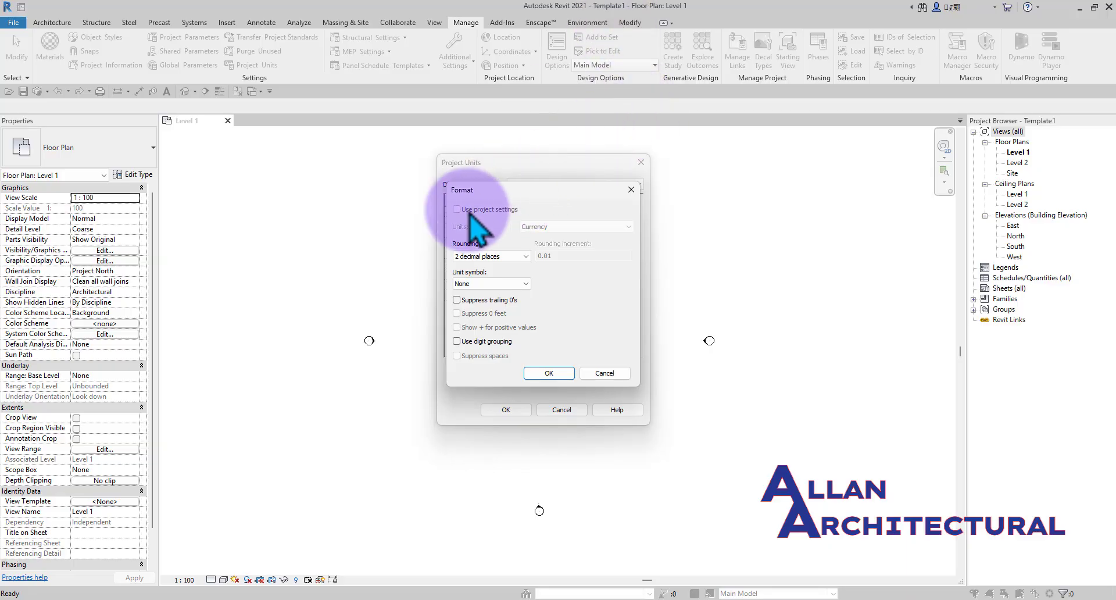
{"action": "left_click", "coordinate": [549, 373]}
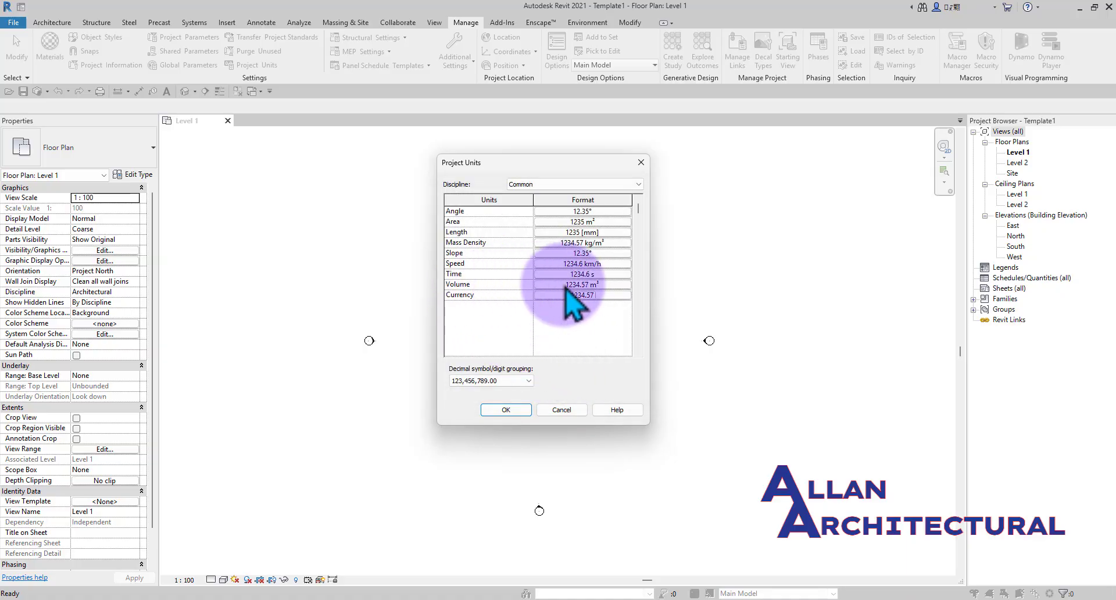
{"action": "left_click", "coordinate": [598, 298]}
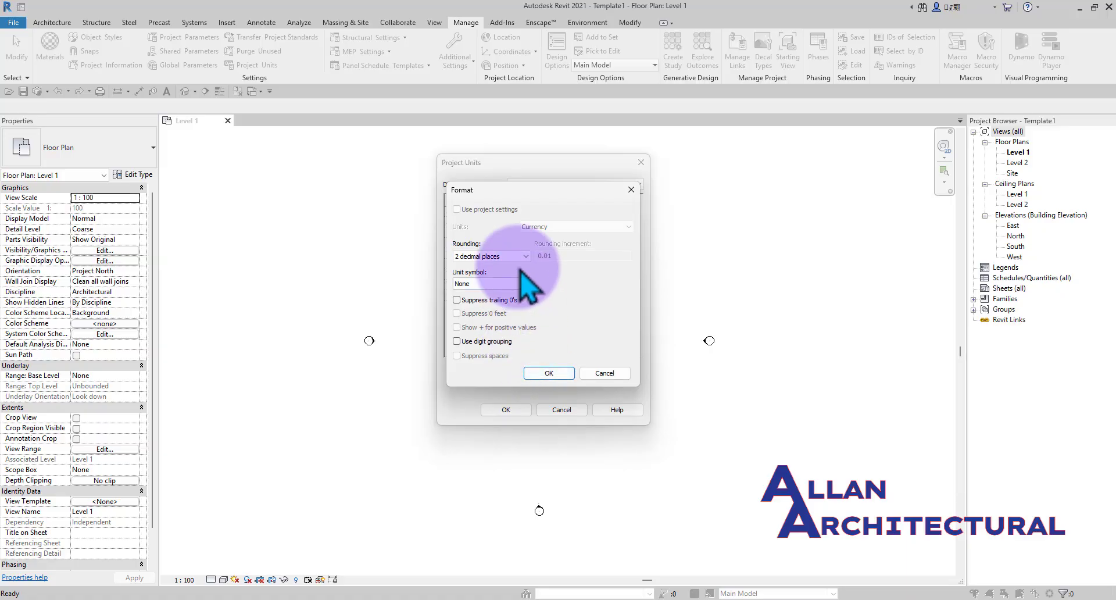
{"action": "left_click", "coordinate": [525, 256]}
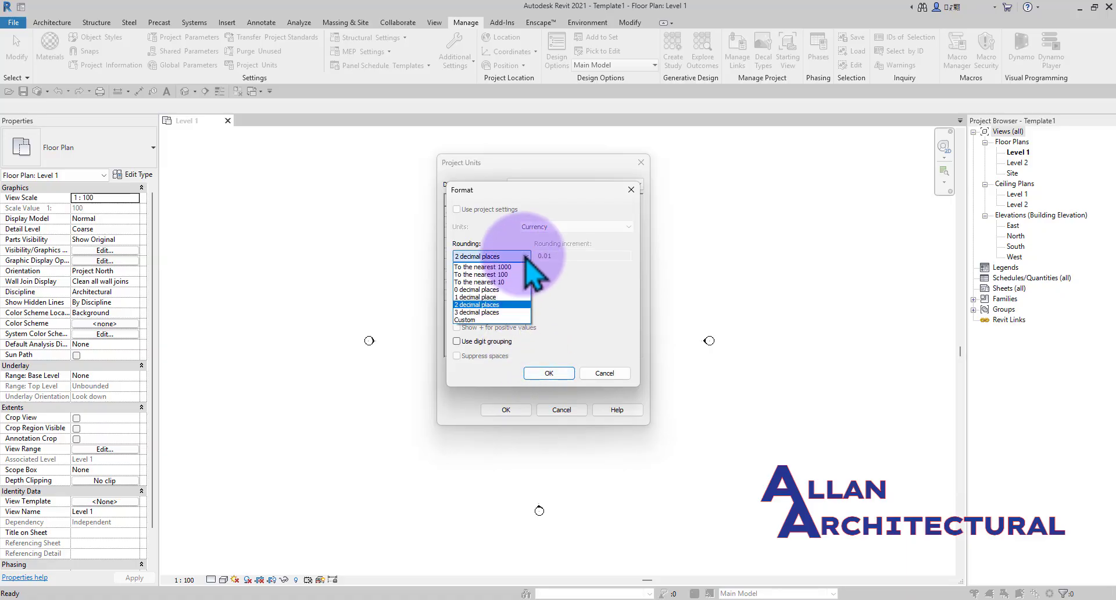
{"action": "left_click", "coordinate": [526, 257]}
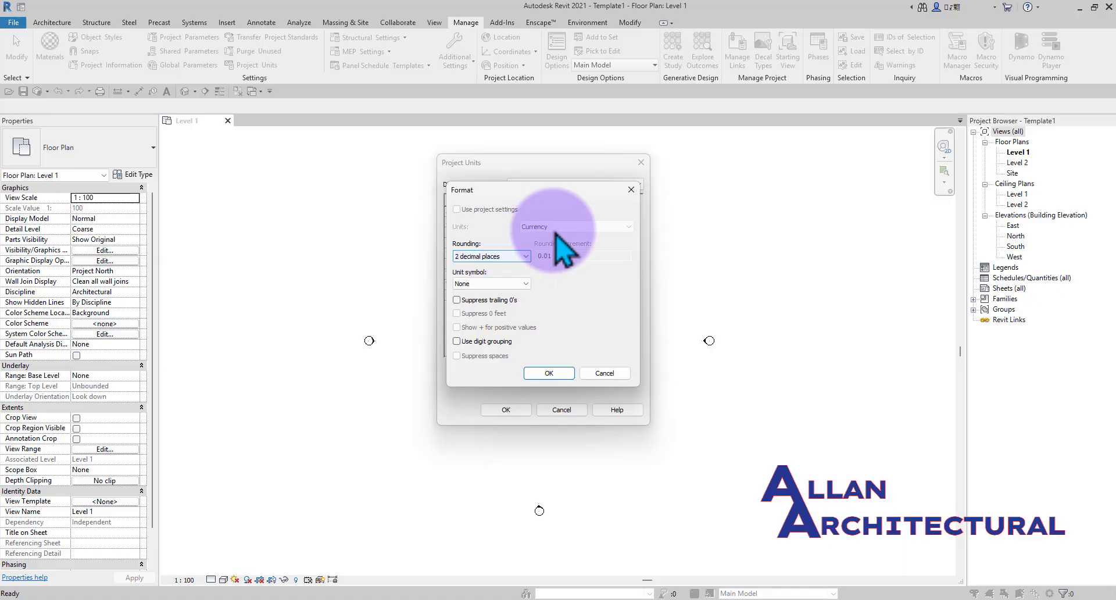
{"action": "left_click", "coordinate": [550, 373]}
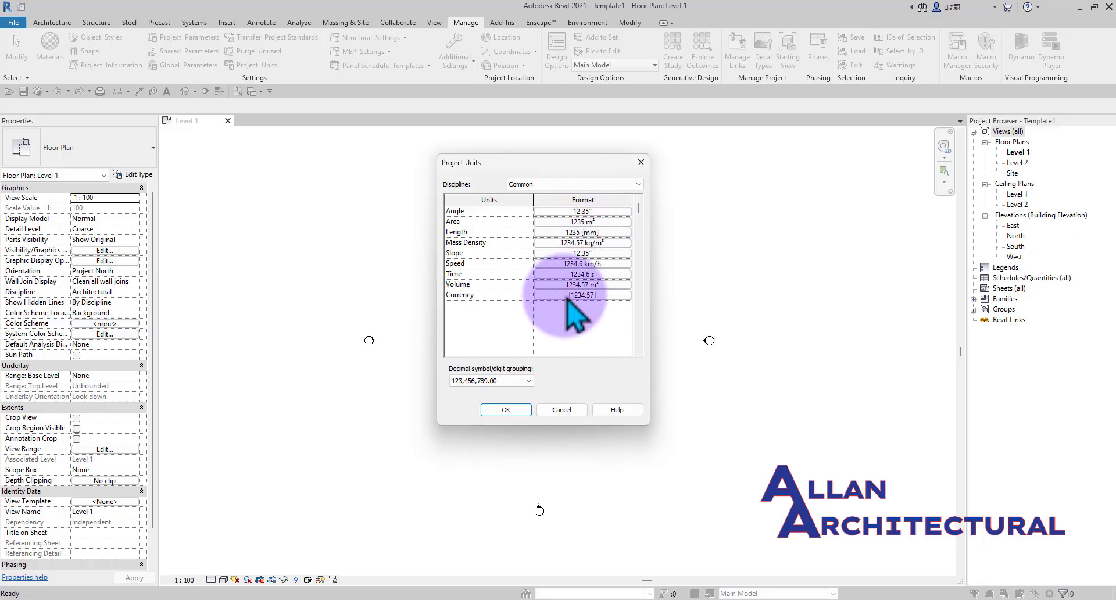
Step: Review the Volume and Mass Density formats, keeping cubic meters and kilograms per cubic meter
{"action": "left_click", "coordinate": [591, 289]}
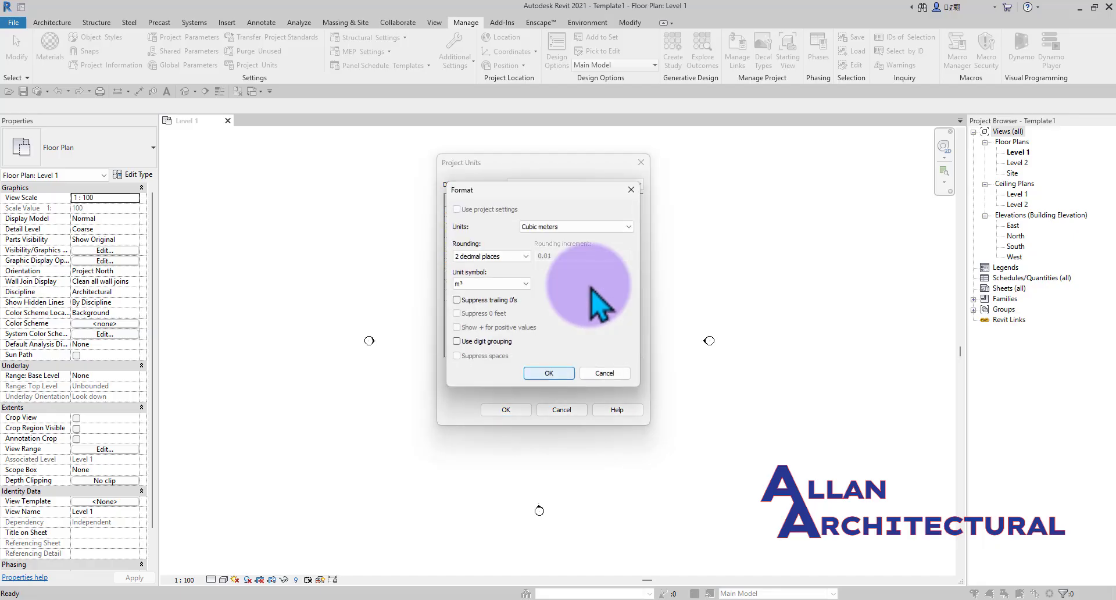
{"action": "left_click", "coordinate": [556, 226]}
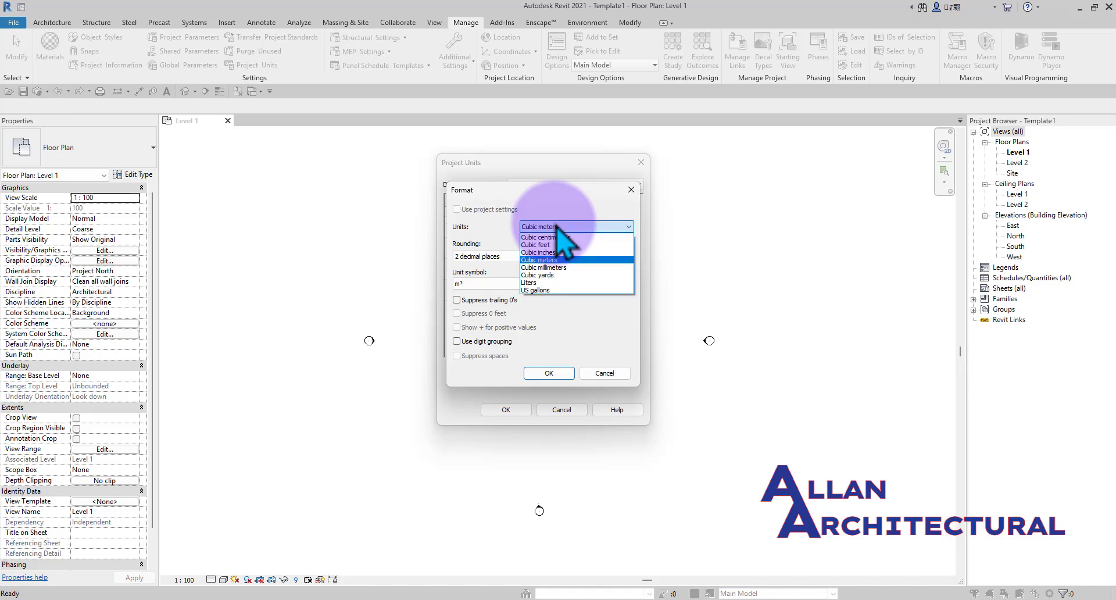
{"action": "left_click", "coordinate": [557, 226]}
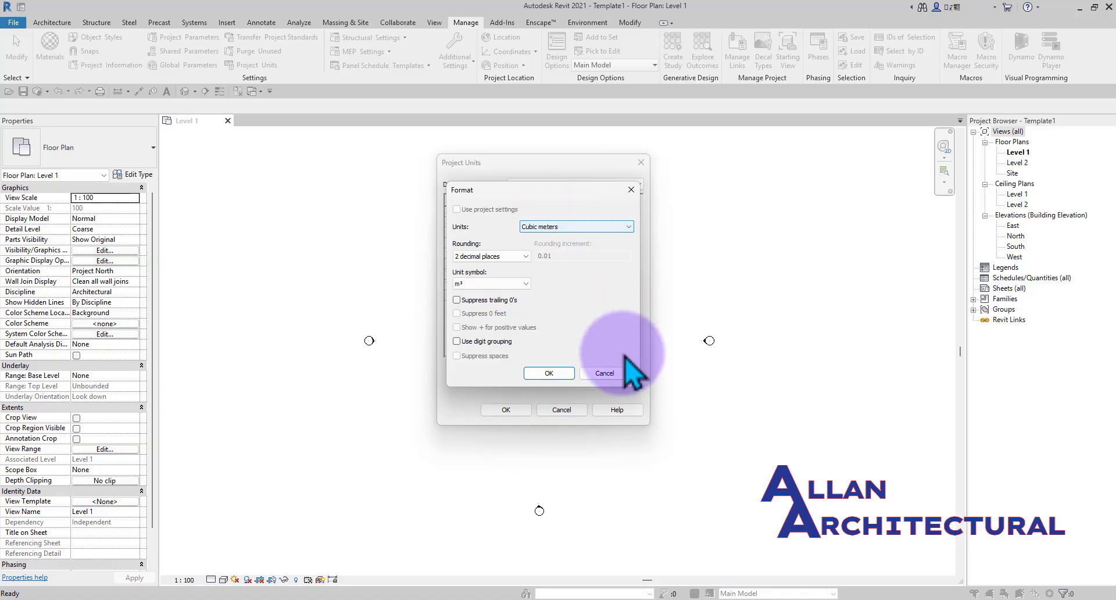
{"action": "left_click", "coordinate": [547, 373]}
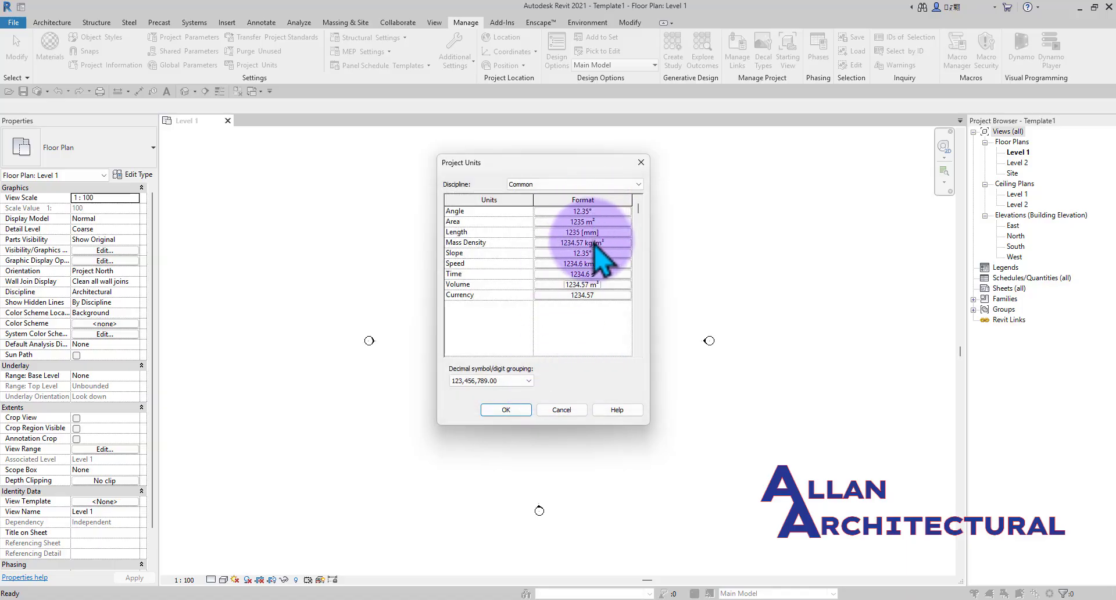
{"action": "left_click", "coordinate": [592, 246]}
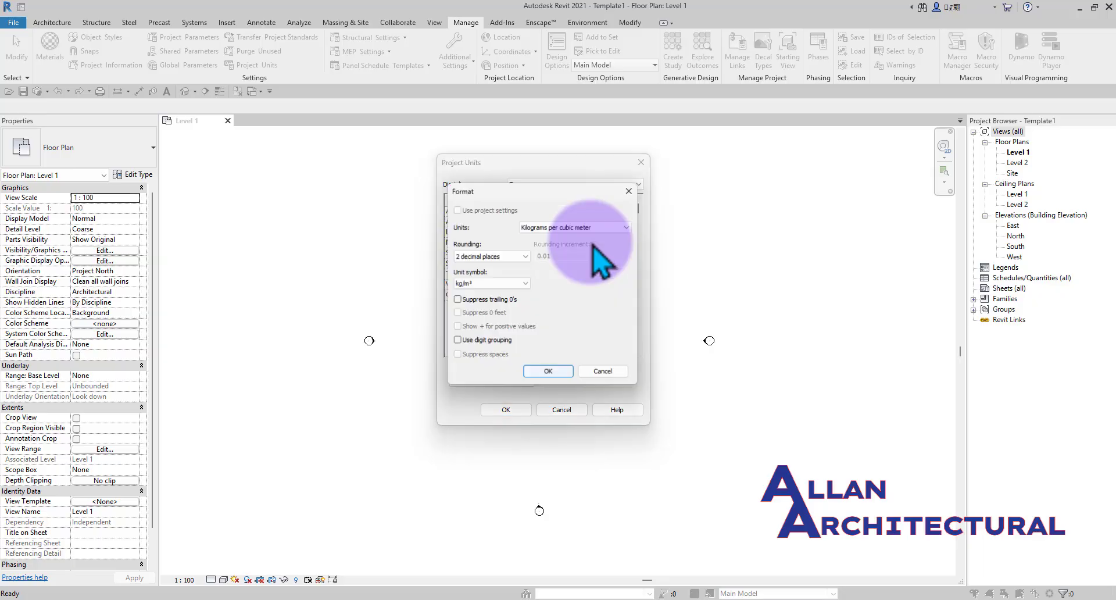
{"action": "left_click", "coordinate": [549, 373]}
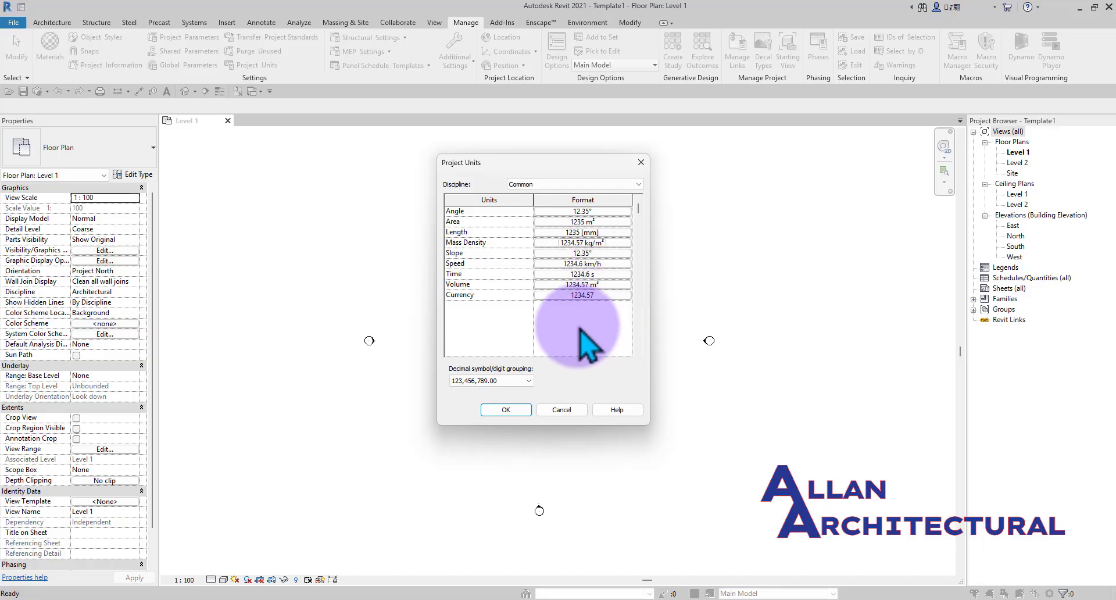
Step: Set the Currency unit symbol to $ for the Common discipline and accept the project units
{"action": "left_click", "coordinate": [612, 184]}
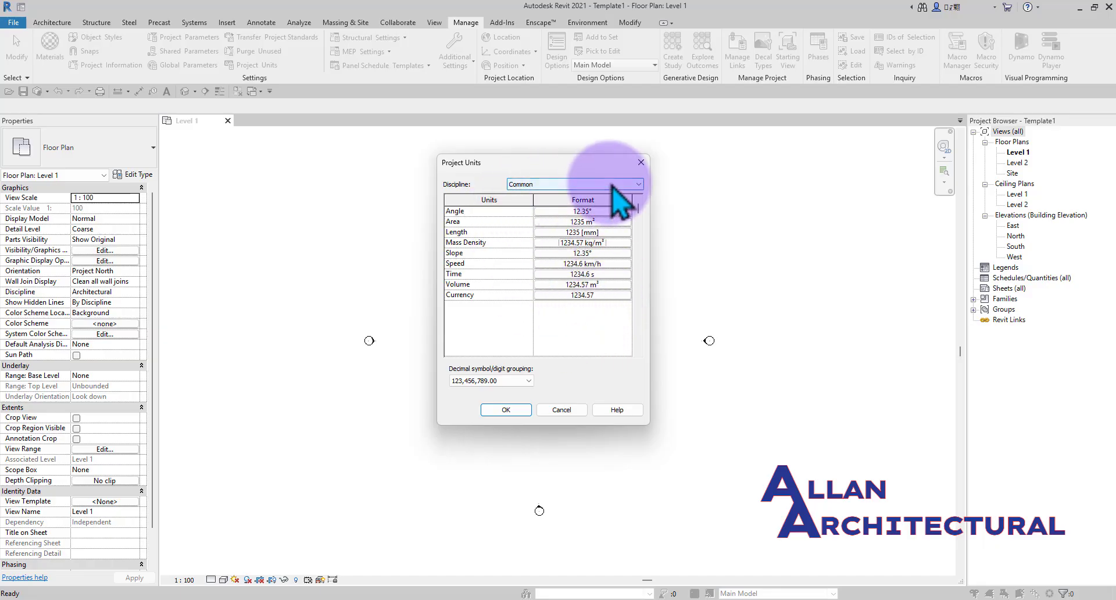
{"action": "left_click", "coordinate": [611, 184]}
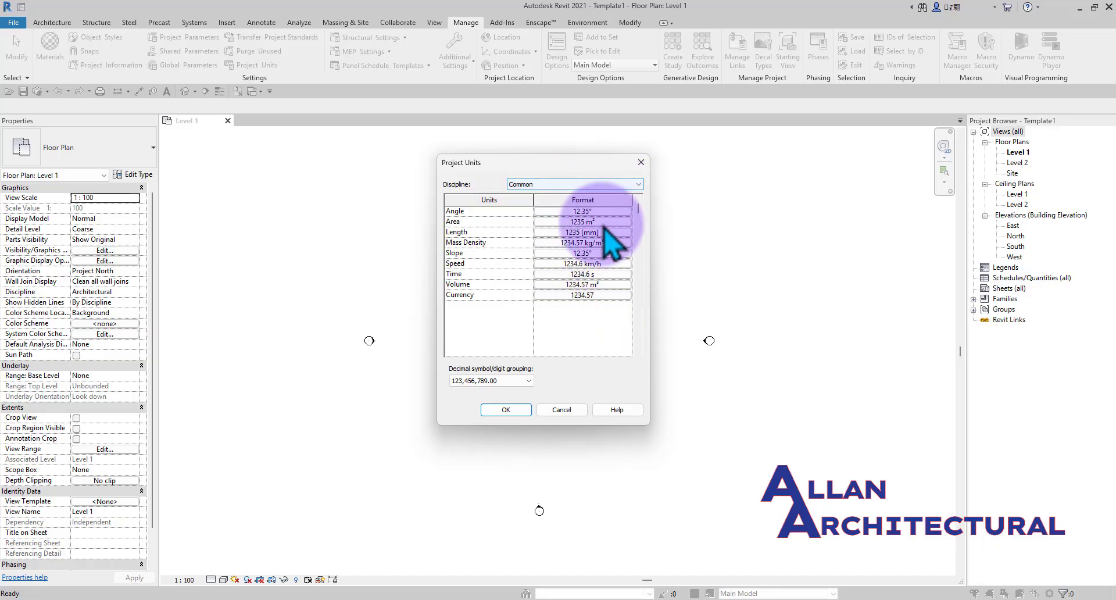
{"action": "left_click", "coordinate": [581, 295]}
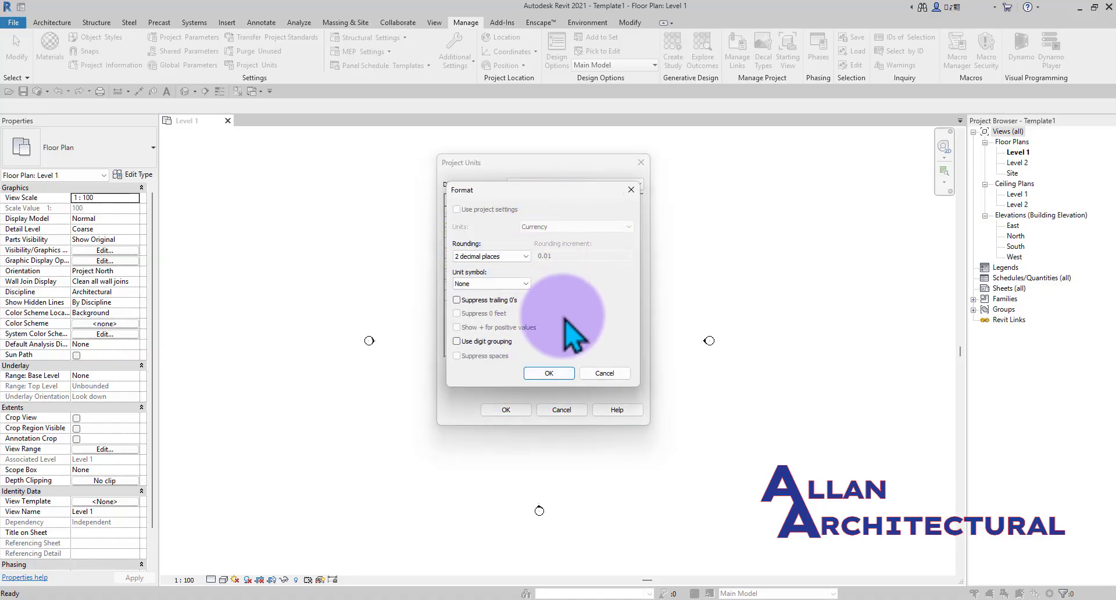
{"action": "left_click", "coordinate": [528, 283]}
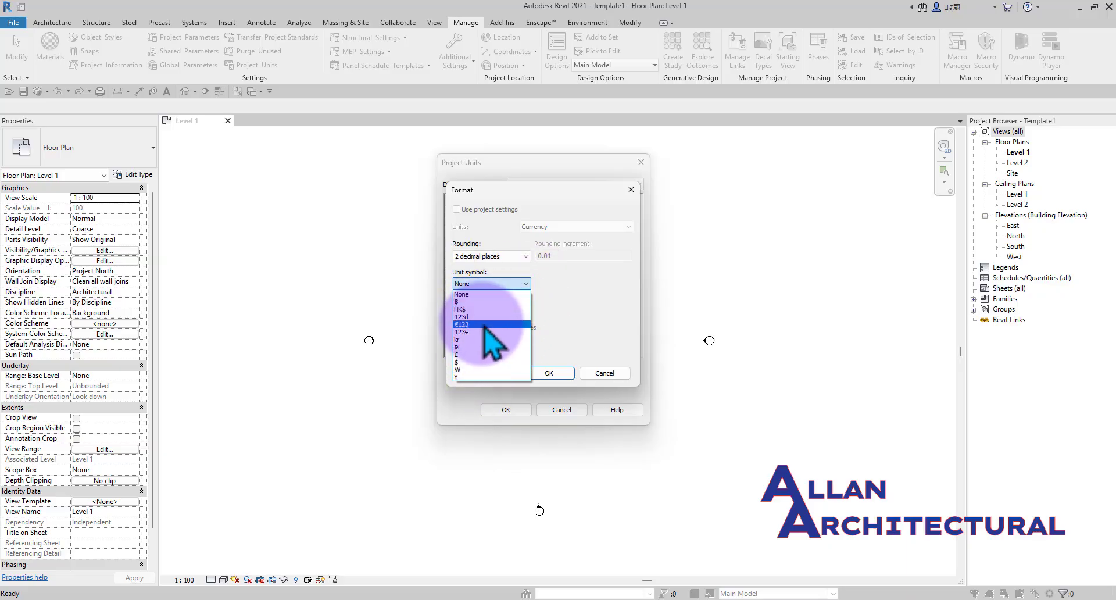
{"action": "left_click", "coordinate": [476, 362]}
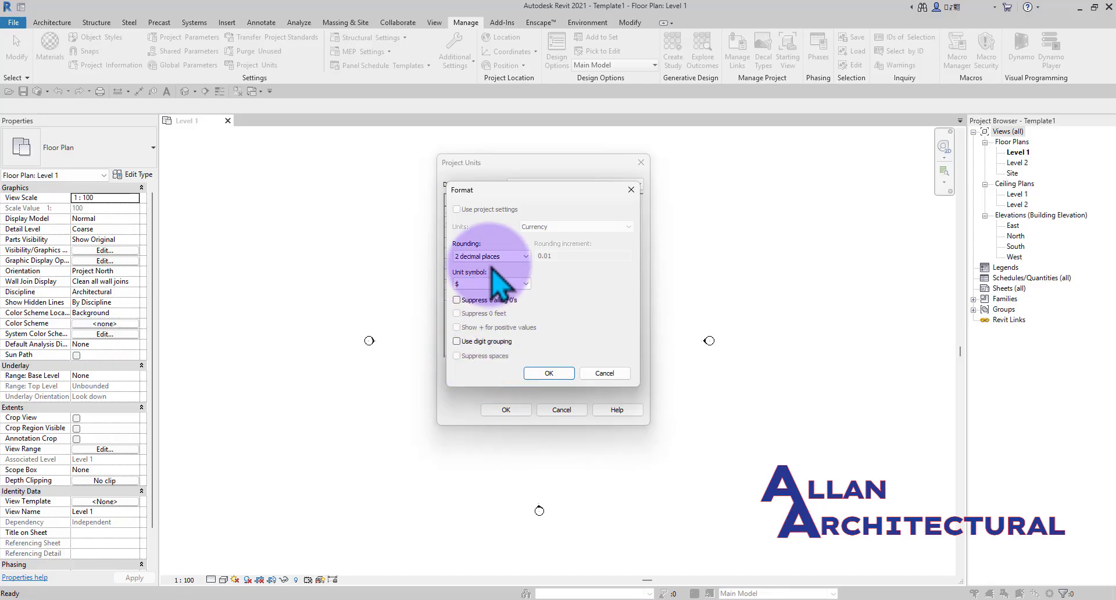
{"action": "left_click", "coordinate": [548, 373]}
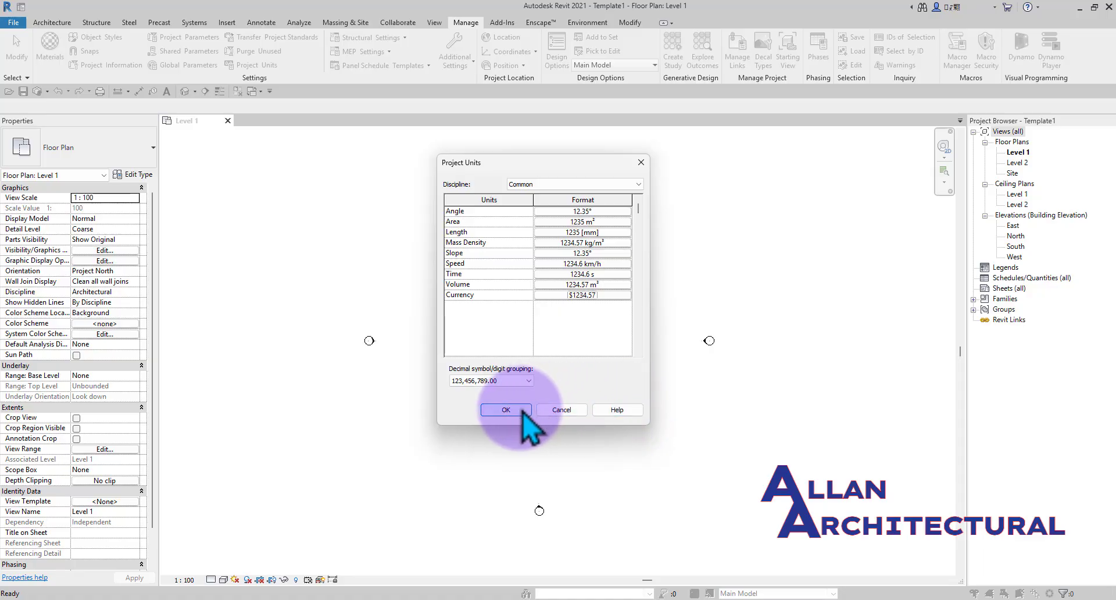
{"action": "left_click", "coordinate": [505, 409]}
Step: Examine the component families and types loaded in the template, from M_Desk to the window trims, and exit without placing any
{"action": "scroll", "coordinate": [526, 241], "scroll_direction": "down", "scroll_amount": 3}
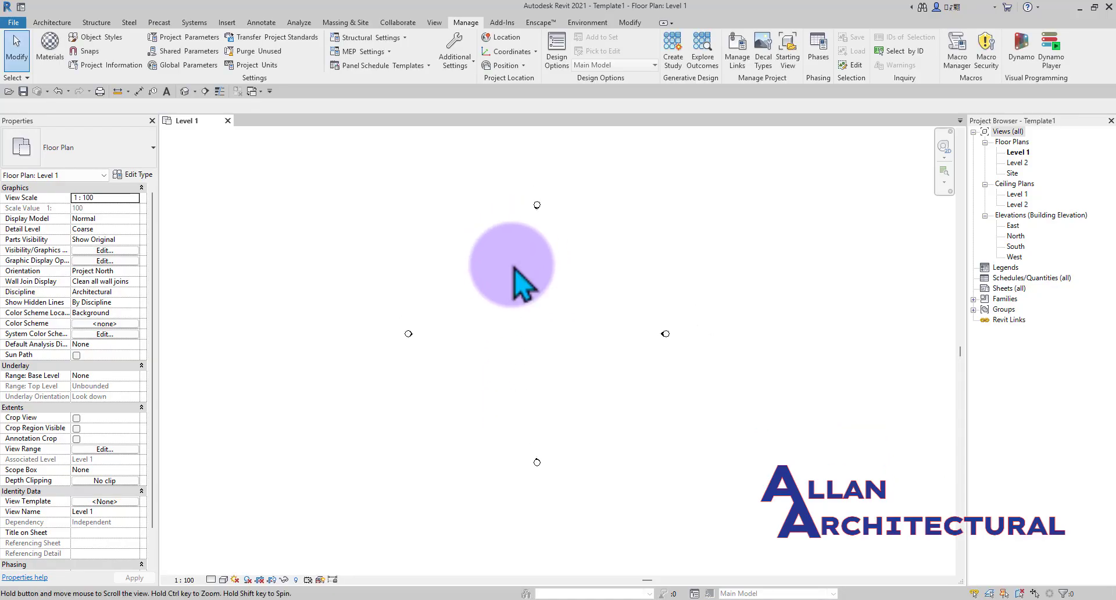
{"action": "middle_click_drag", "start_coordinate": [559, 274], "coordinate": [550, 259]}
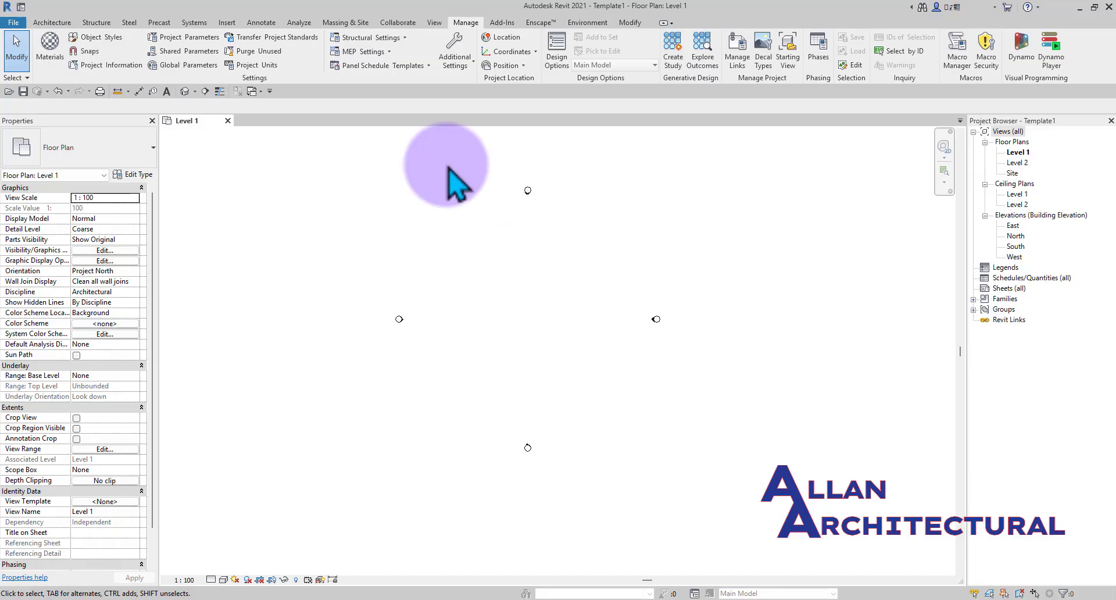
{"action": "left_click", "coordinate": [53, 22]}
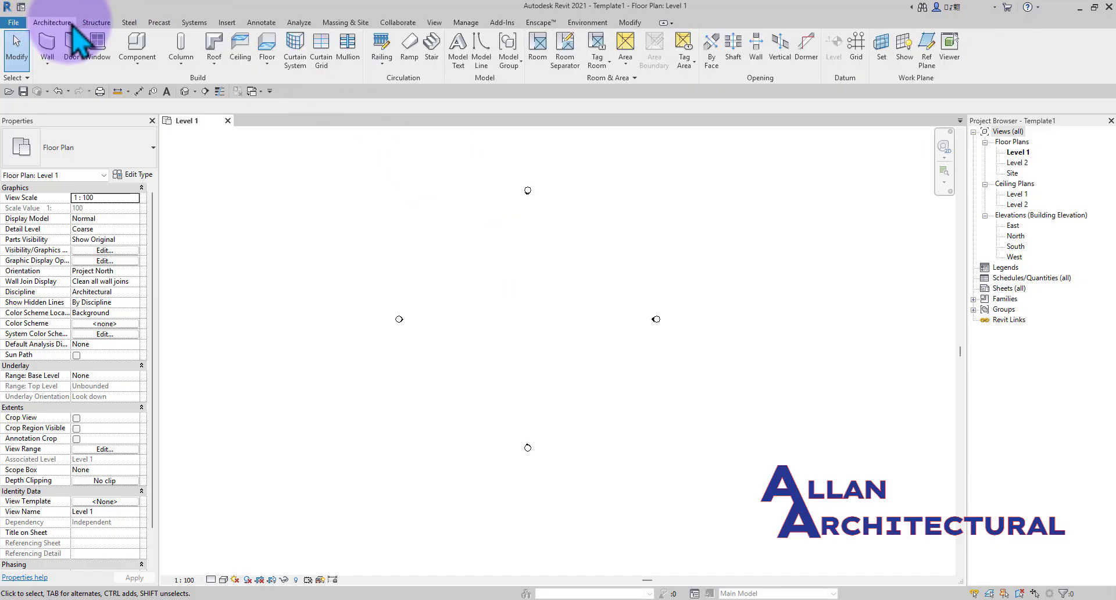
{"action": "left_click", "coordinate": [142, 43]}
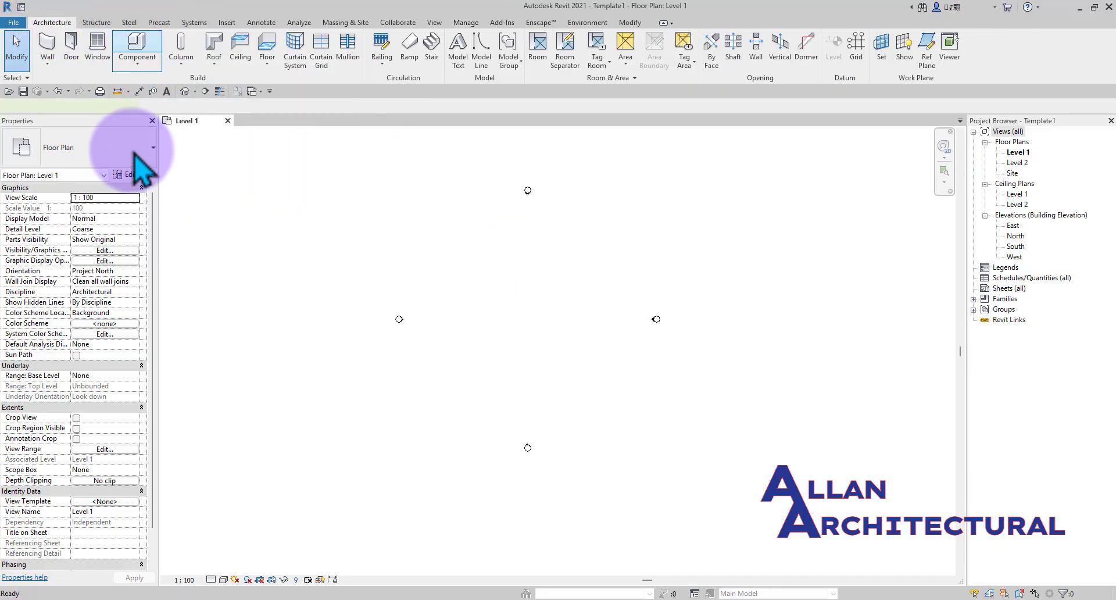
{"action": "left_click", "coordinate": [122, 154]}
{"action": "scroll", "coordinate": [55, 381], "scroll_direction": "down", "scroll_amount": 6}
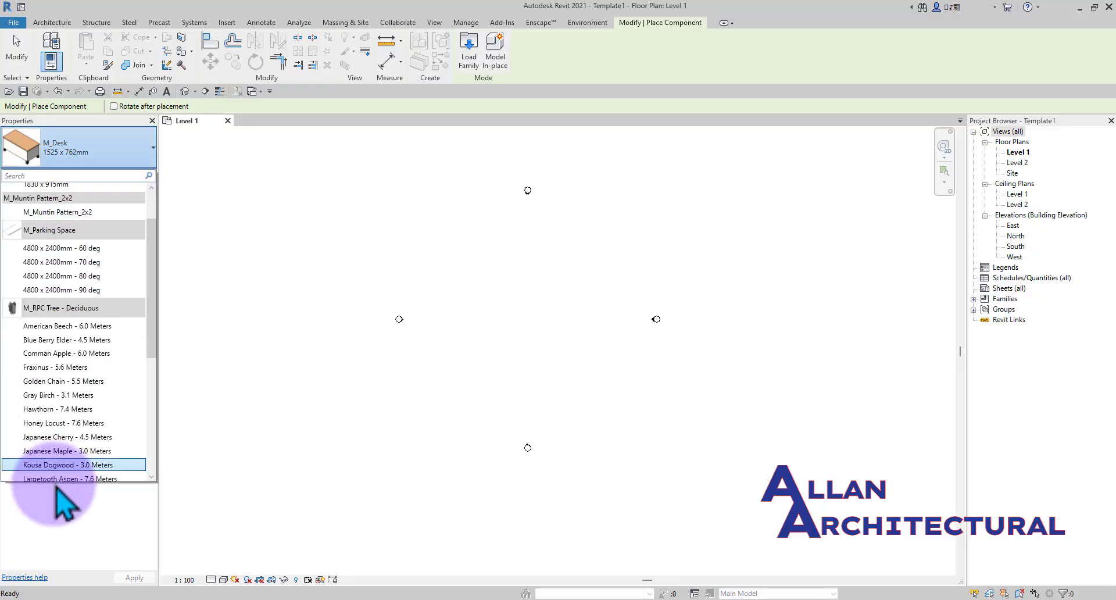
{"action": "scroll", "coordinate": [55, 372], "scroll_direction": "down", "scroll_amount": 5}
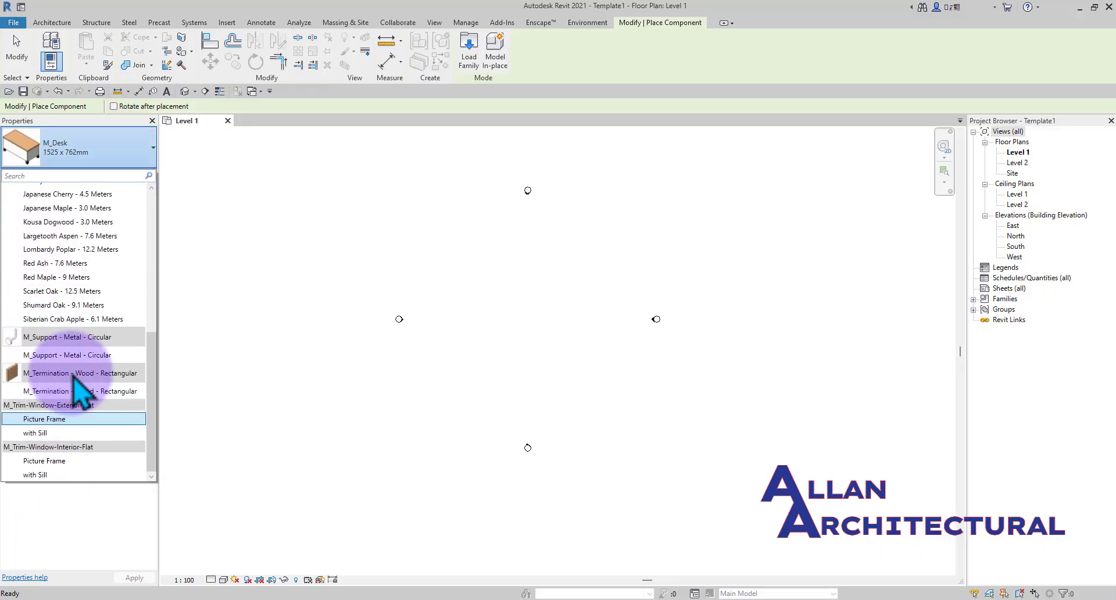
{"action": "scroll", "coordinate": [73, 349], "scroll_direction": "up", "scroll_amount": 5}
{"action": "scroll", "coordinate": [73, 264], "scroll_direction": "up", "scroll_amount": 3}
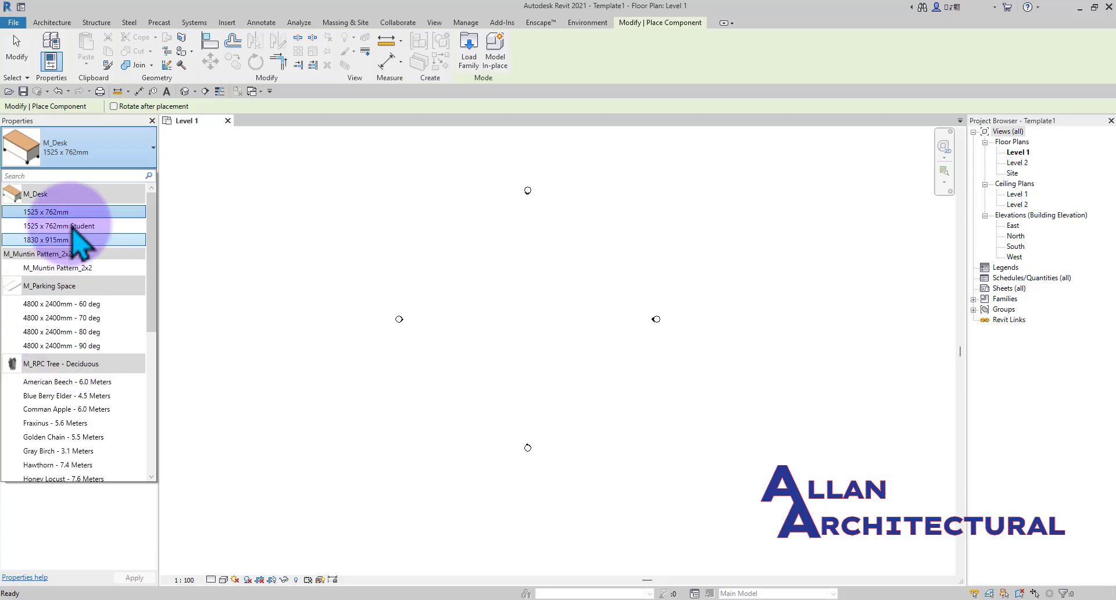
{"action": "scroll", "coordinate": [79, 348], "scroll_direction": "down", "scroll_amount": 3}
{"action": "scroll", "coordinate": [81, 325], "scroll_direction": "up", "scroll_amount": 4}
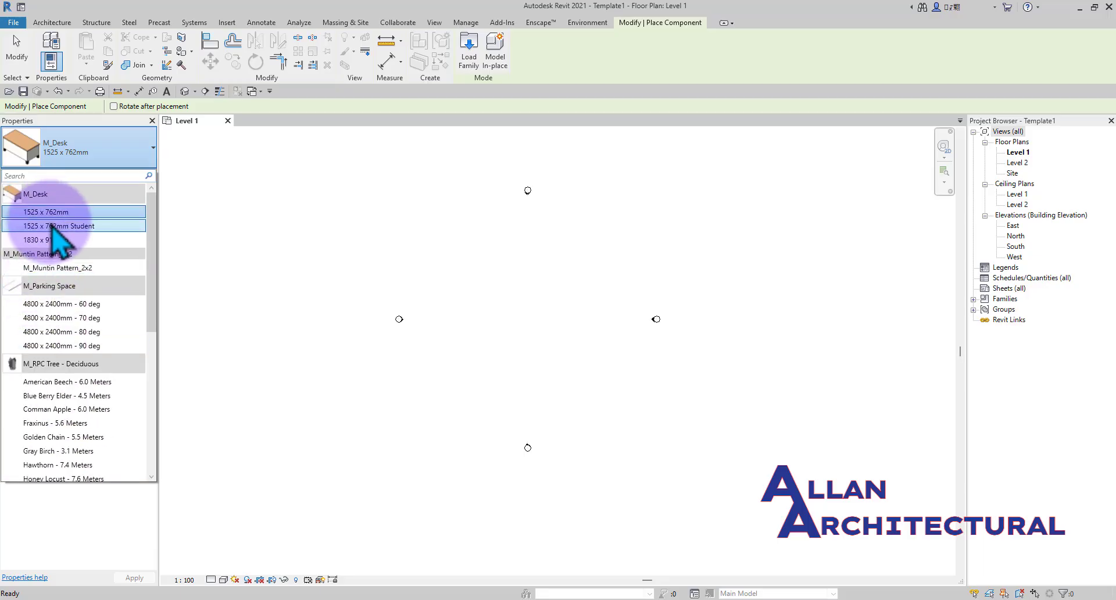
{"action": "left_click", "coordinate": [73, 219]}
{"action": "scroll", "coordinate": [495, 314], "scroll_direction": "up", "scroll_amount": 3}
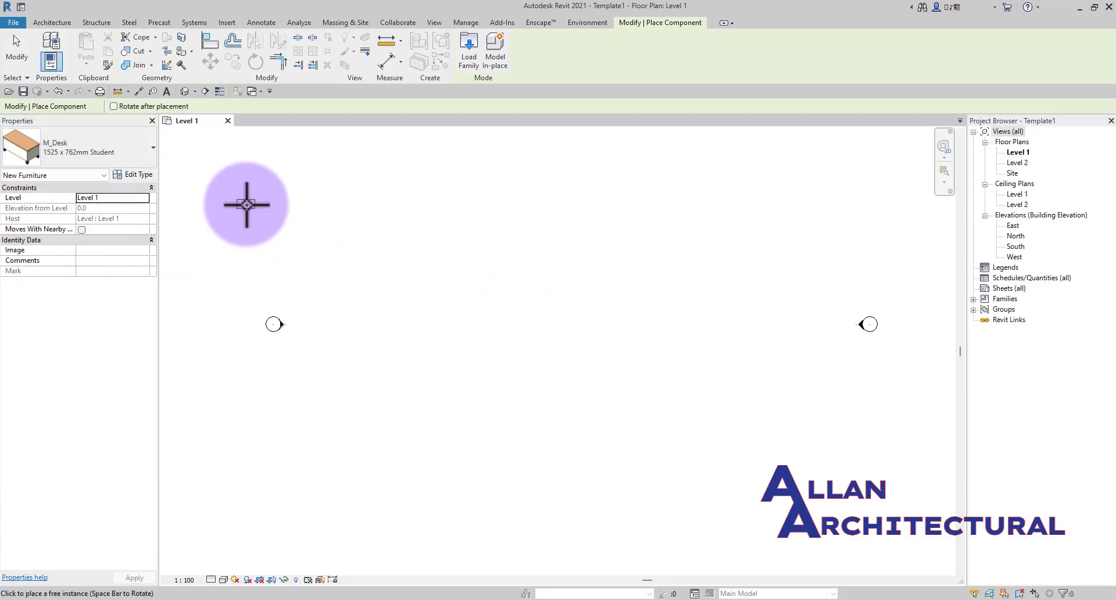
{"action": "key", "text": "Escape"}
{"action": "key", "text": "Escape"}
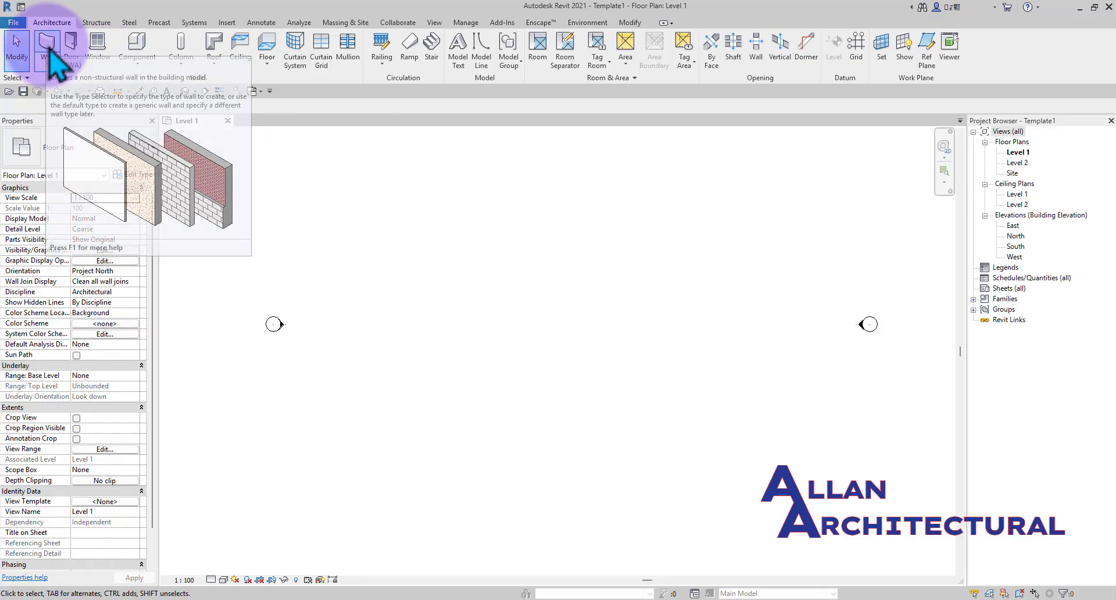
Step: Examine the basic, curtain and stacked wall types loaded in the template, leaving the Wall command without drawing a wall
{"action": "left_click", "coordinate": [49, 53]}
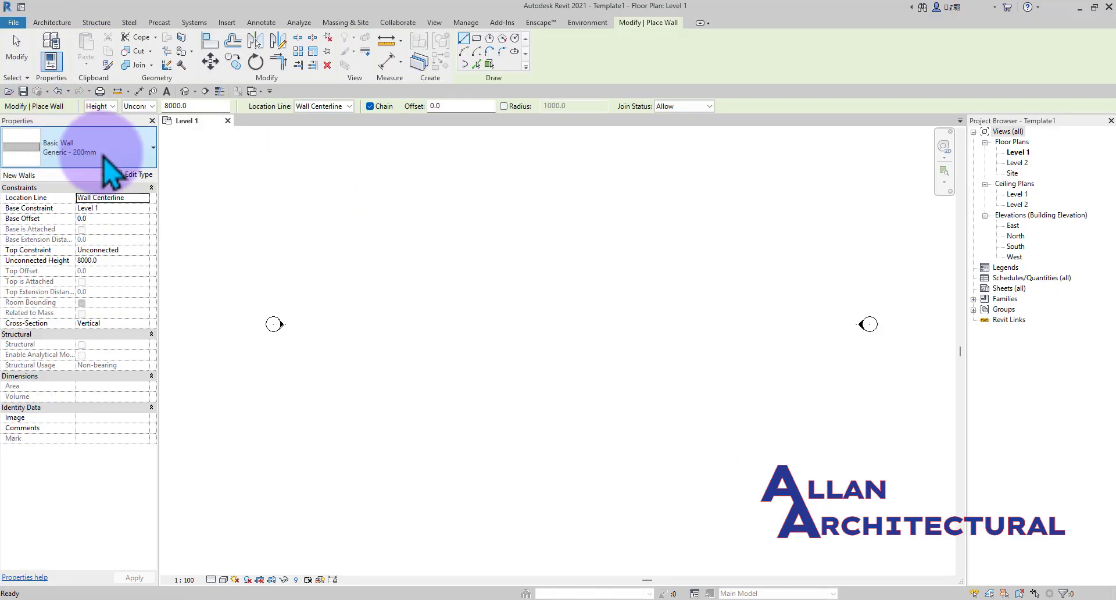
{"action": "left_click", "coordinate": [105, 152]}
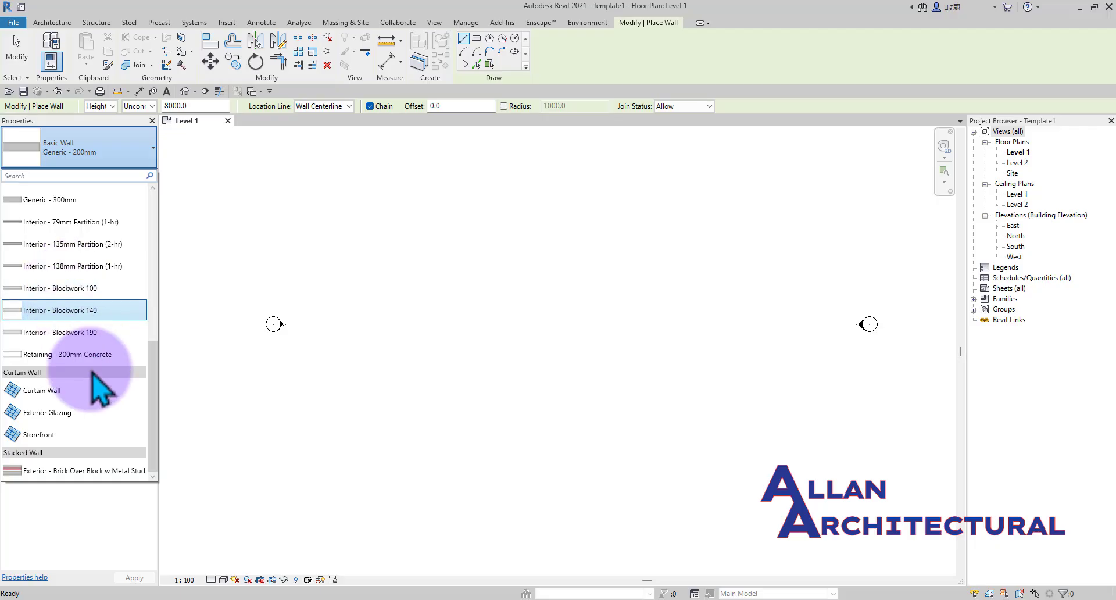
{"action": "scroll", "coordinate": [93, 290], "scroll_direction": "up", "scroll_amount": 2}
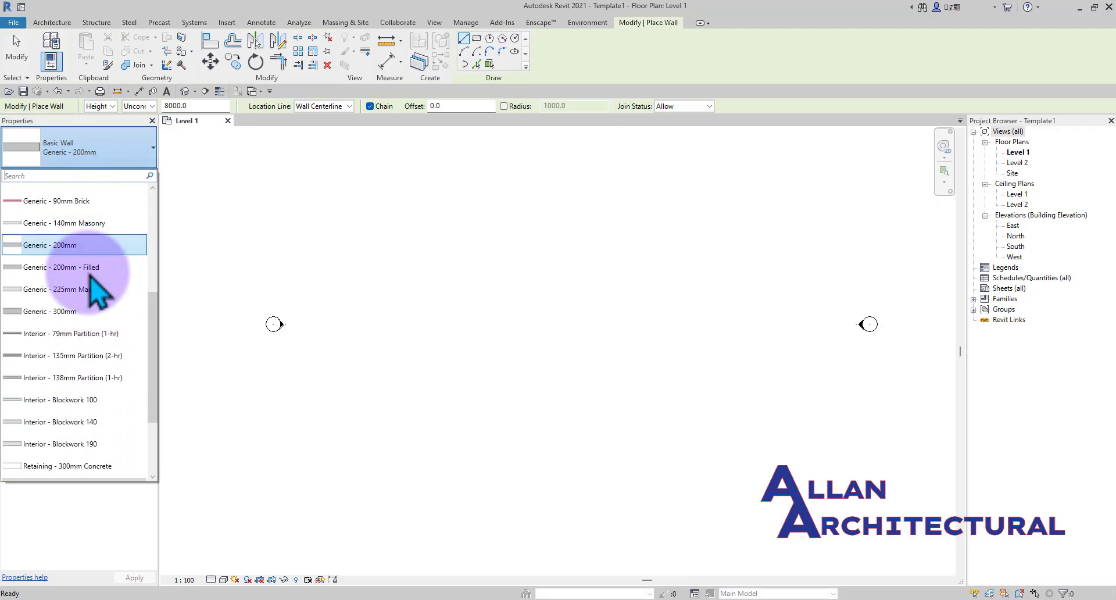
{"action": "scroll", "coordinate": [87, 244], "scroll_direction": "up", "scroll_amount": 4}
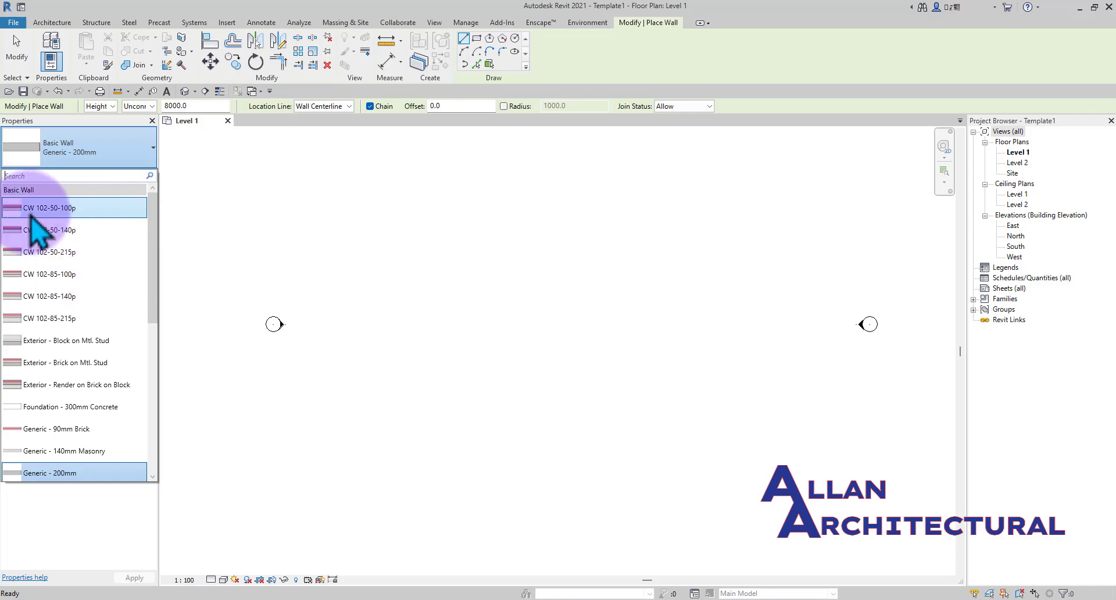
{"action": "mouse_move", "coordinate": [54, 215]}
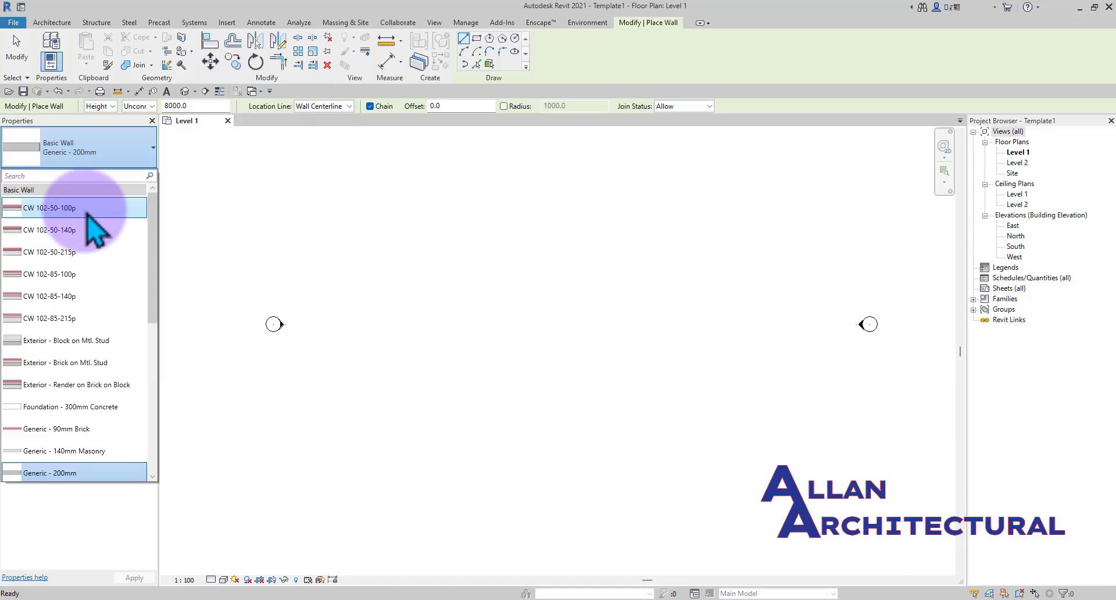
{"action": "left_click", "coordinate": [371, 250]}
{"action": "left_click", "coordinate": [372, 250]}
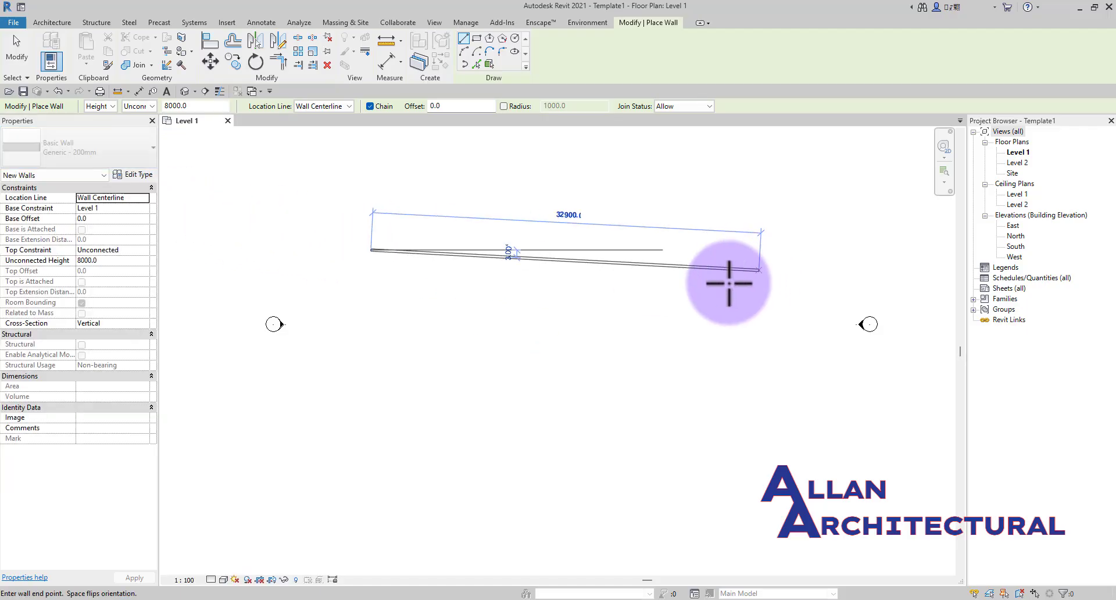
{"action": "key", "text": "Escape"}
{"action": "key", "text": "Escape"}
Step: Examine the floor types loaded in the template and leave the floor boundary sketch without creating a floor
{"action": "scroll", "coordinate": [450, 261], "scroll_direction": "down", "scroll_amount": 1}
{"action": "middle_click_drag", "start_coordinate": [449, 261], "coordinate": [475, 261]}
{"action": "scroll", "coordinate": [576, 217], "scroll_direction": "down", "scroll_amount": 2}
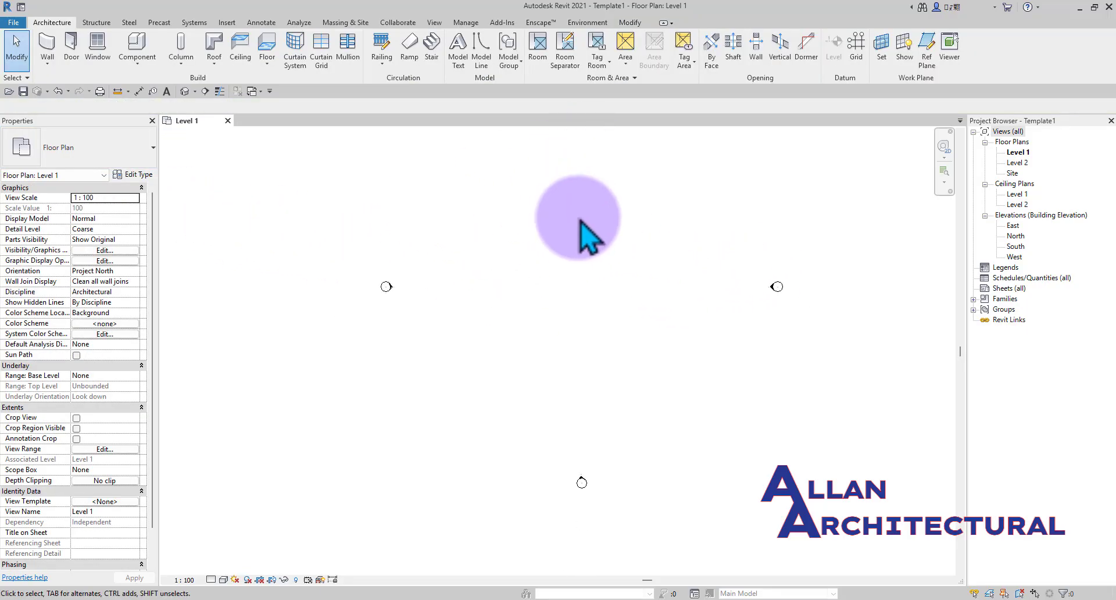
{"action": "middle_click_drag", "start_coordinate": [627, 228], "coordinate": [545, 306]}
{"action": "scroll", "coordinate": [545, 306], "scroll_direction": "down", "scroll_amount": 1}
{"action": "middle_click_drag", "start_coordinate": [458, 283], "coordinate": [473, 252]}
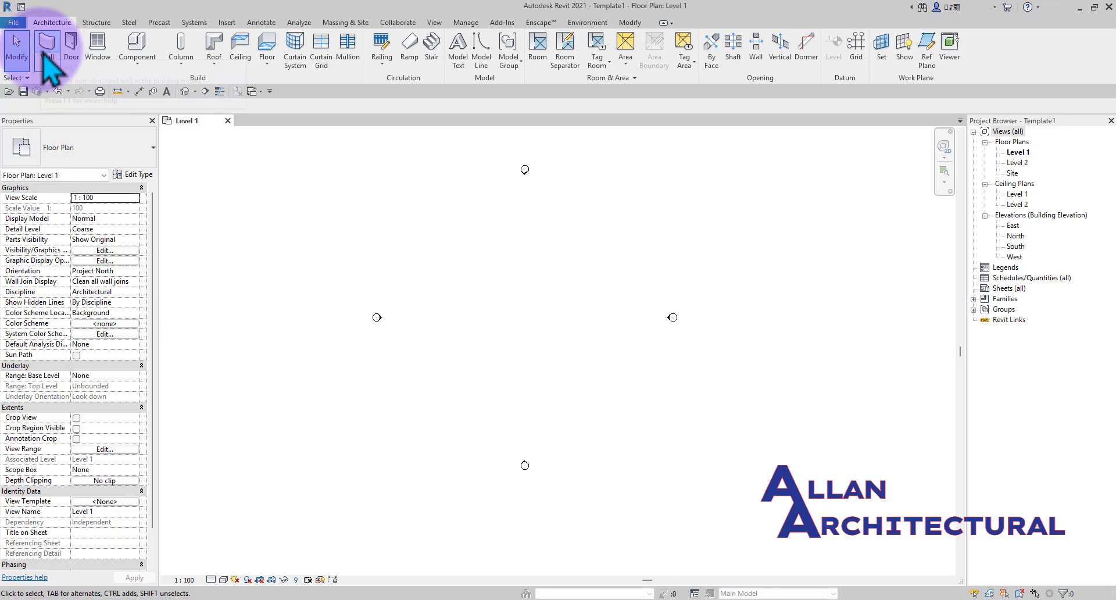
{"action": "left_click", "coordinate": [267, 53]}
{"action": "left_click", "coordinate": [78, 147]}
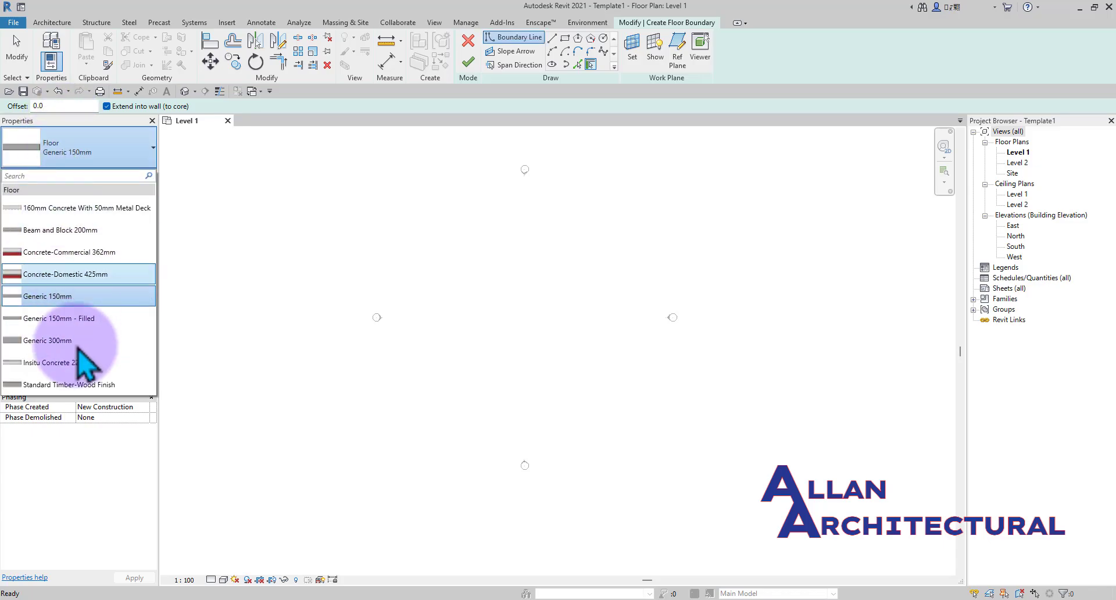
{"action": "key", "text": "Escape"}
{"action": "key", "text": "Escape"}
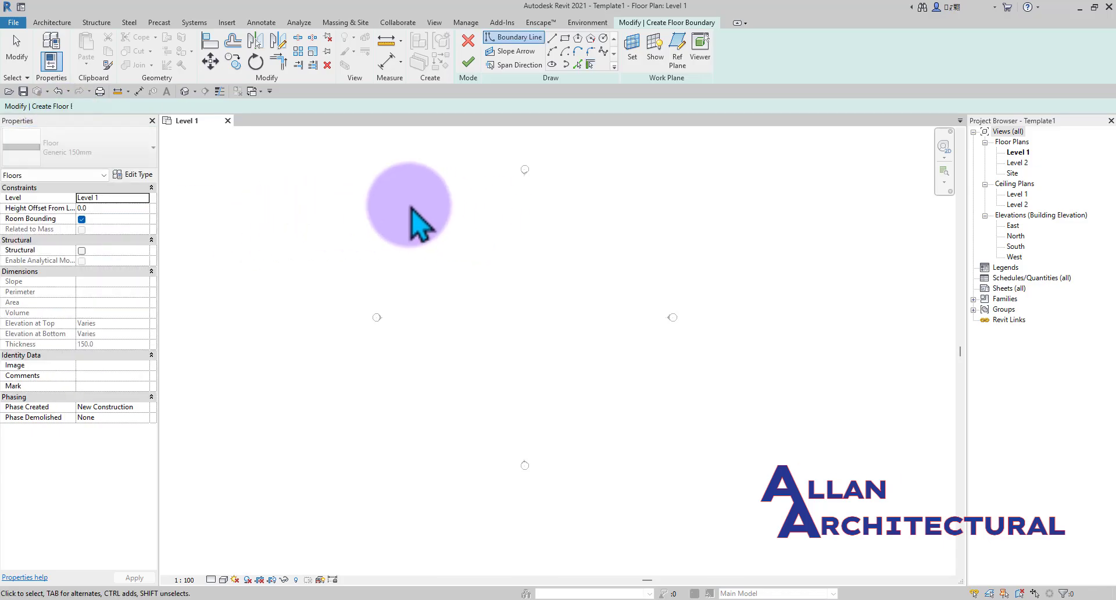
{"action": "left_click", "coordinate": [468, 40]}
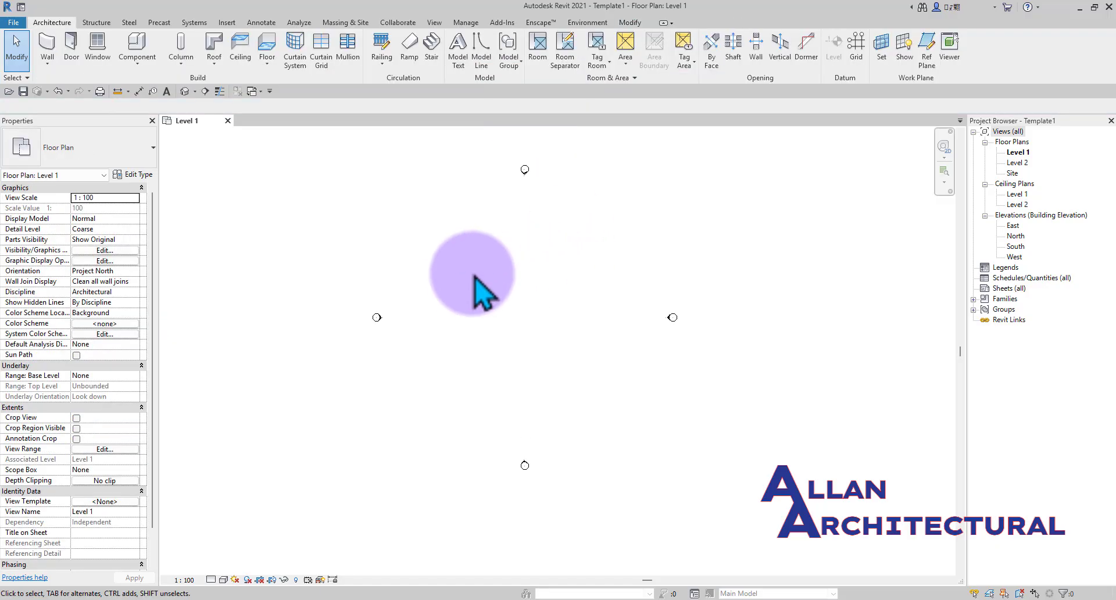
Step: Review the basic wall types again, choose CW 102-50-100p for new walls, and exit the Wall command
{"action": "scroll", "coordinate": [472, 276], "scroll_direction": "down", "scroll_amount": 1}
{"action": "mouse_move", "coordinate": [459, 277]}
{"action": "middle_mouse_down"}
{"action": "mouse_move", "coordinate": [489, 276]}
{"action": "mouse_move", "coordinate": [470, 277]}
{"action": "middle_mouse_up"}
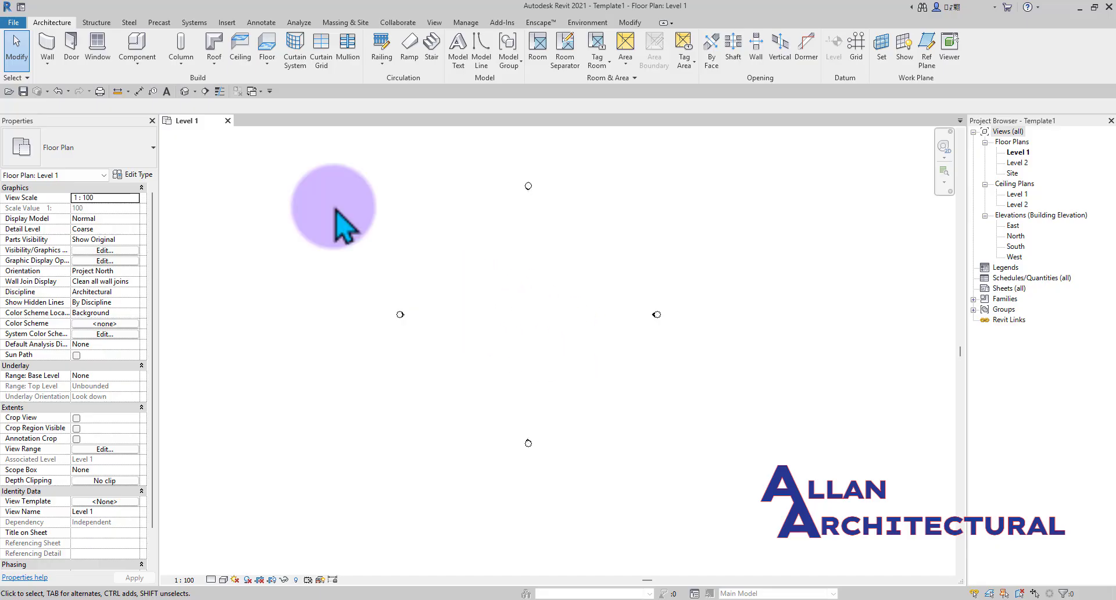
{"action": "left_click", "coordinate": [48, 45]}
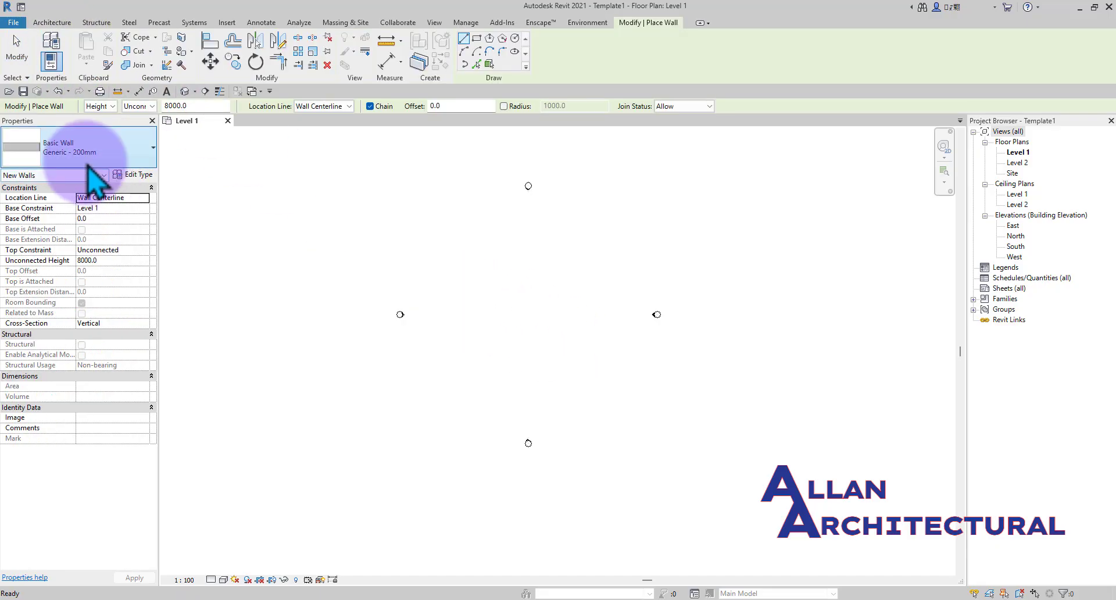
{"action": "scroll", "coordinate": [57, 275], "scroll_direction": "up", "scroll_amount": 8}
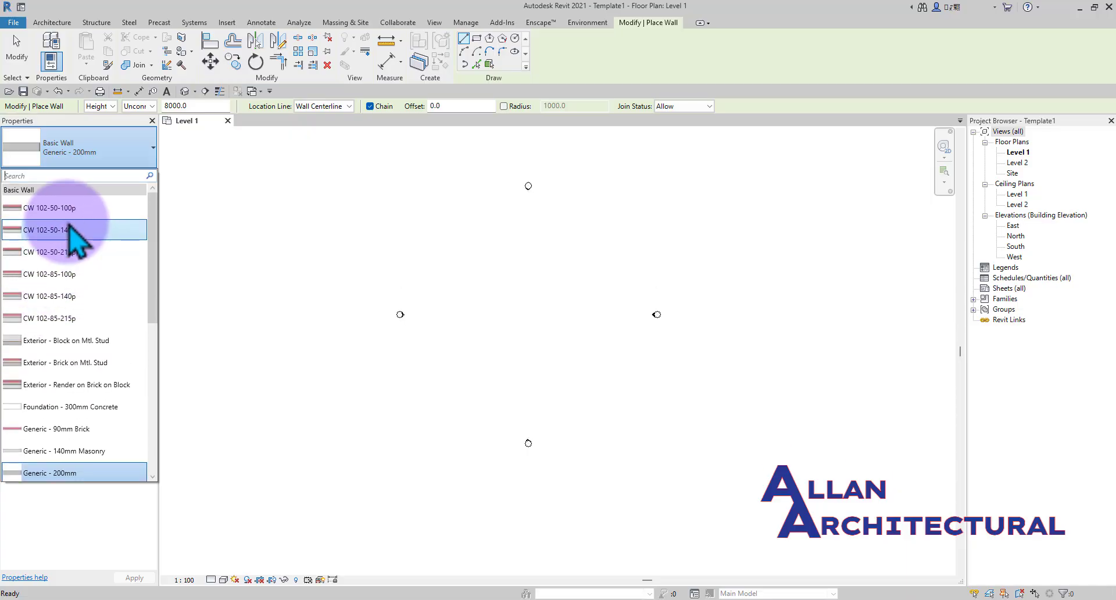
{"action": "left_click", "coordinate": [41, 209]}
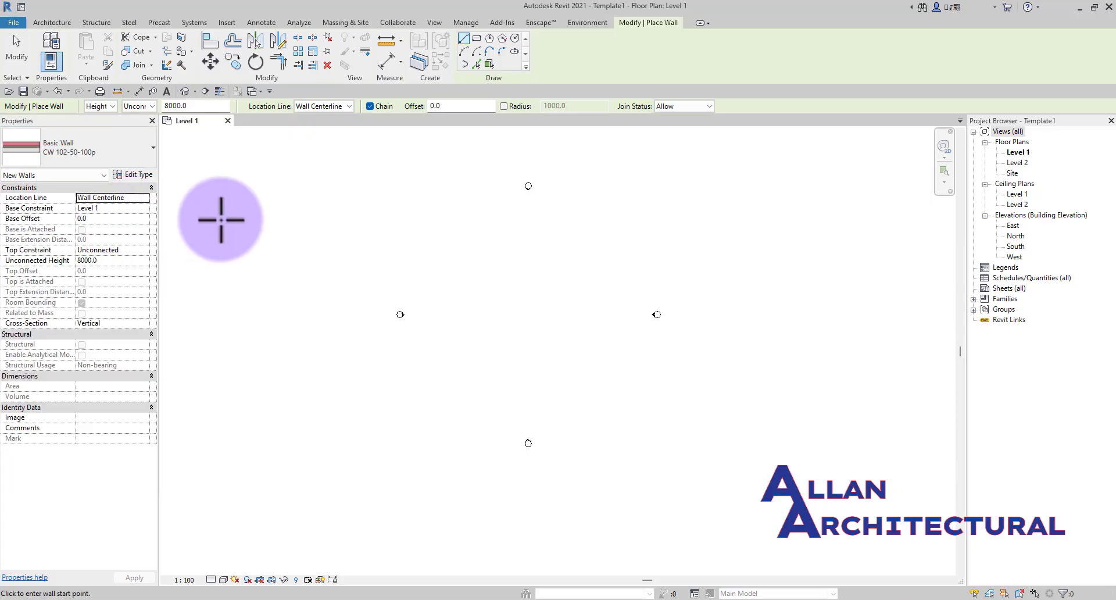
{"action": "key", "text": "Escape"}
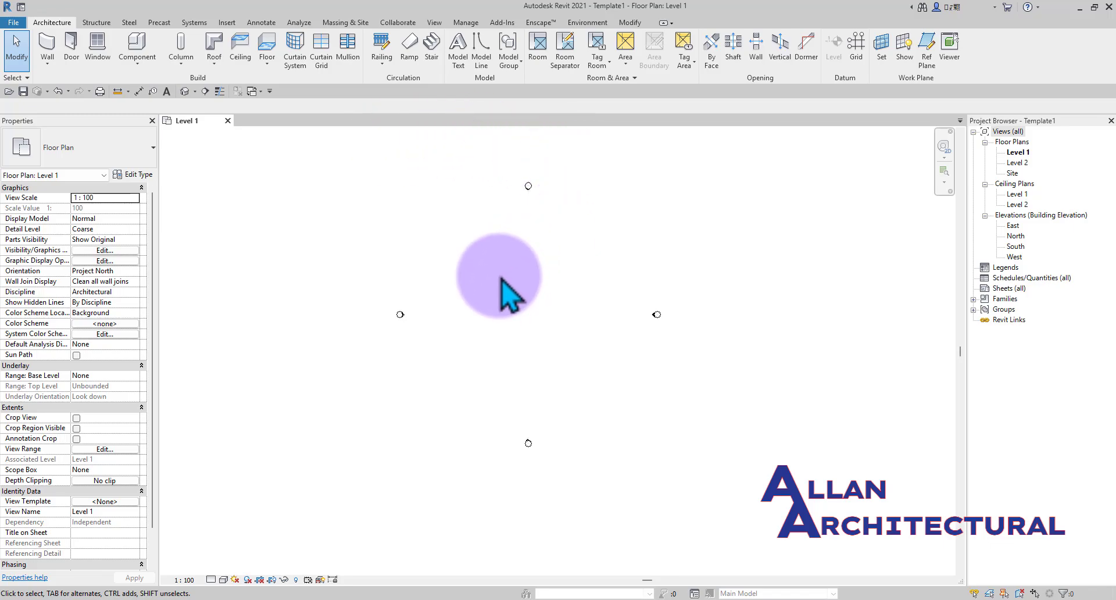
Step: Open Purge Unused and examine the listed categories of unused items, from Views and Families through to Other Styles
{"action": "mouse_move", "coordinate": [520, 297]}
{"action": "middle_mouse_down"}
{"action": "mouse_move", "coordinate": [509, 295]}
{"action": "mouse_move", "coordinate": [525, 299]}
{"action": "middle_mouse_up"}
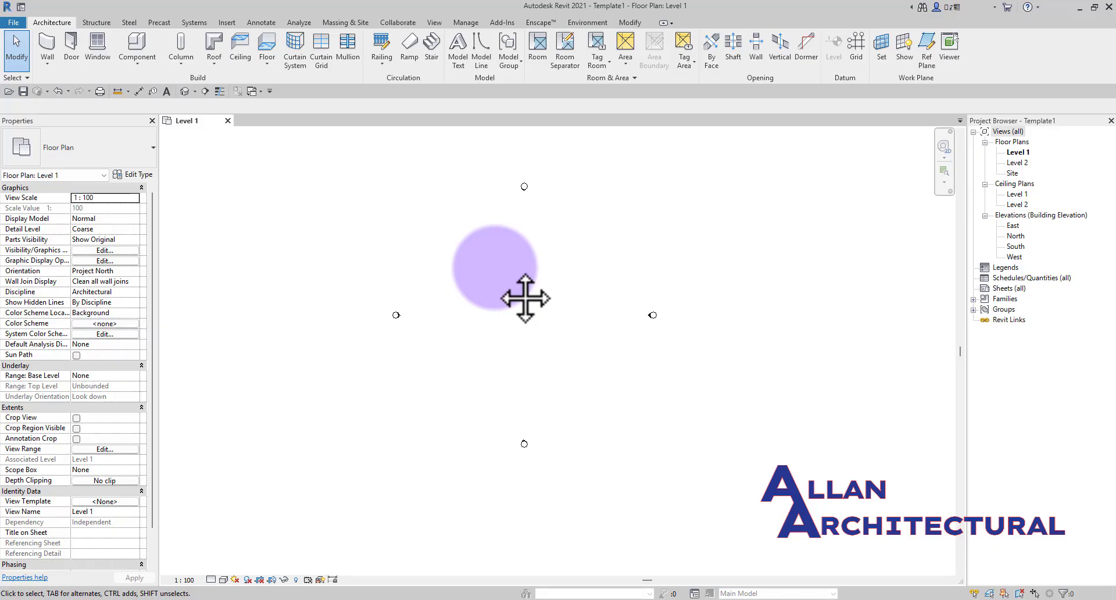
{"action": "left_click", "coordinate": [465, 23]}
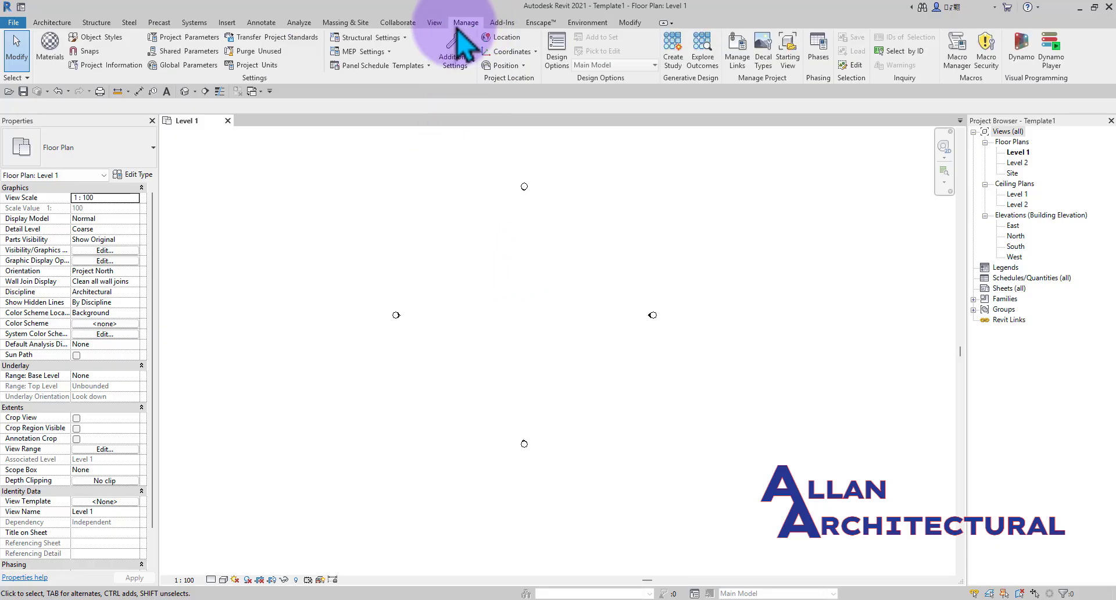
{"action": "left_click", "coordinate": [242, 53]}
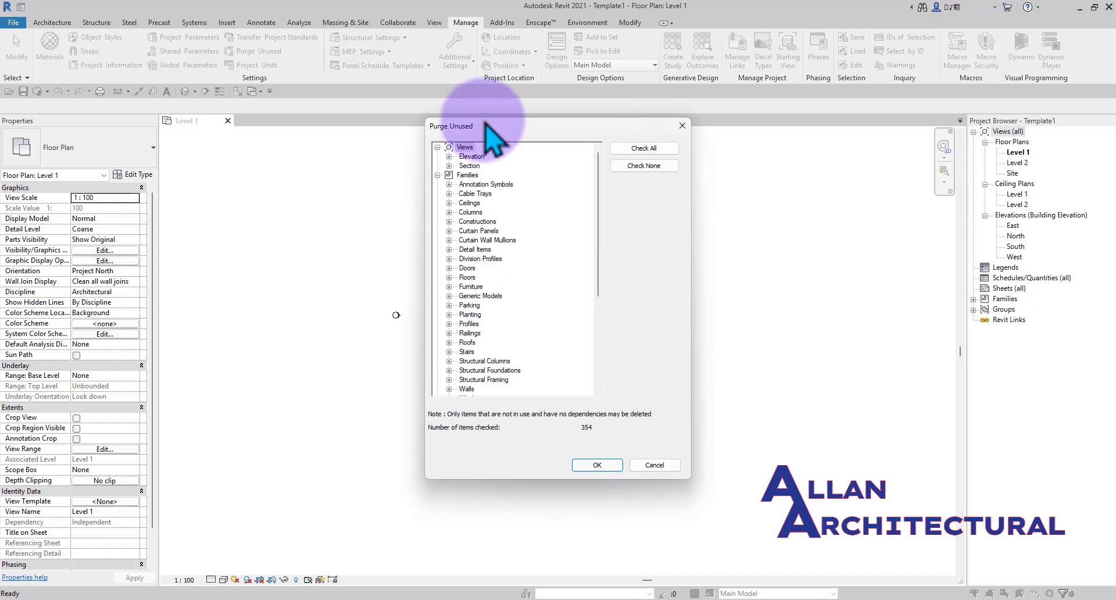
{"action": "left_click_drag", "start_coordinate": [511, 143], "coordinate": [497, 140]}
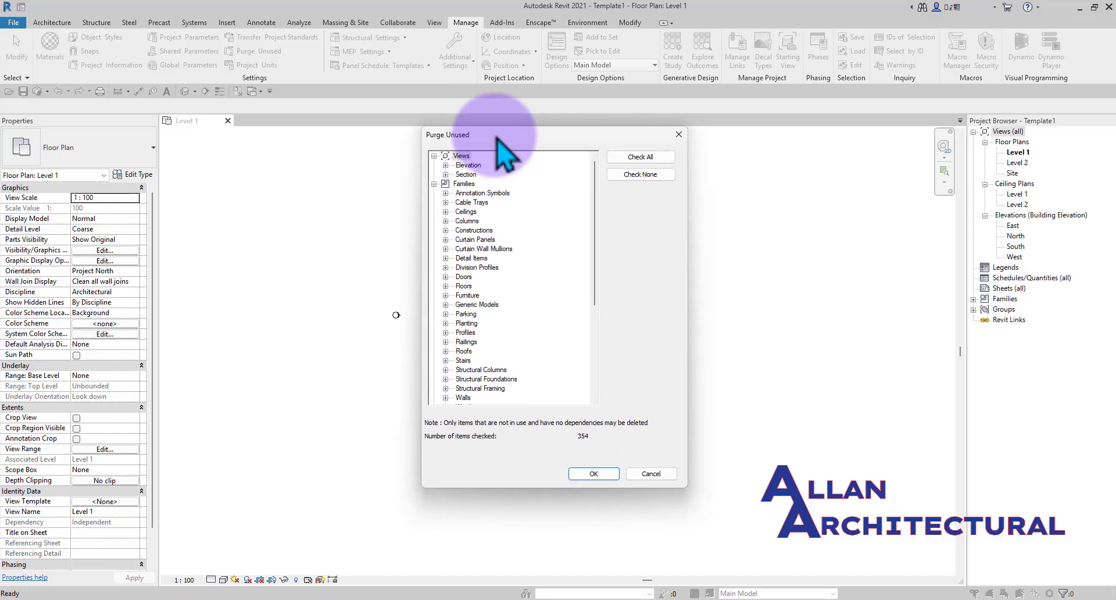
{"action": "scroll", "coordinate": [485, 219], "scroll_direction": "down", "scroll_amount": 2}
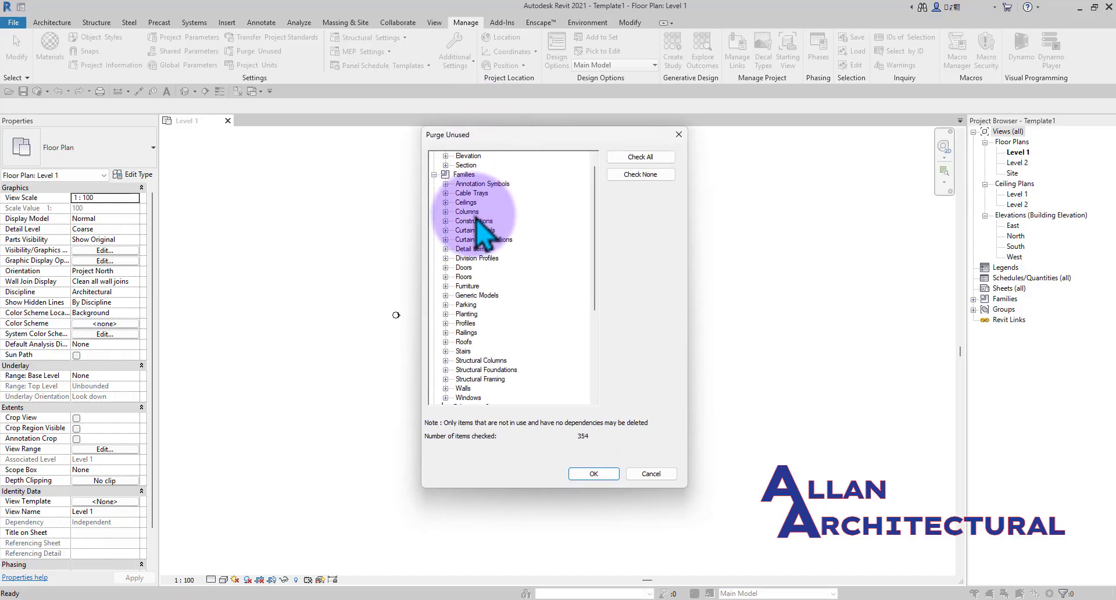
{"action": "scroll", "coordinate": [477, 221], "scroll_direction": "down", "scroll_amount": 4}
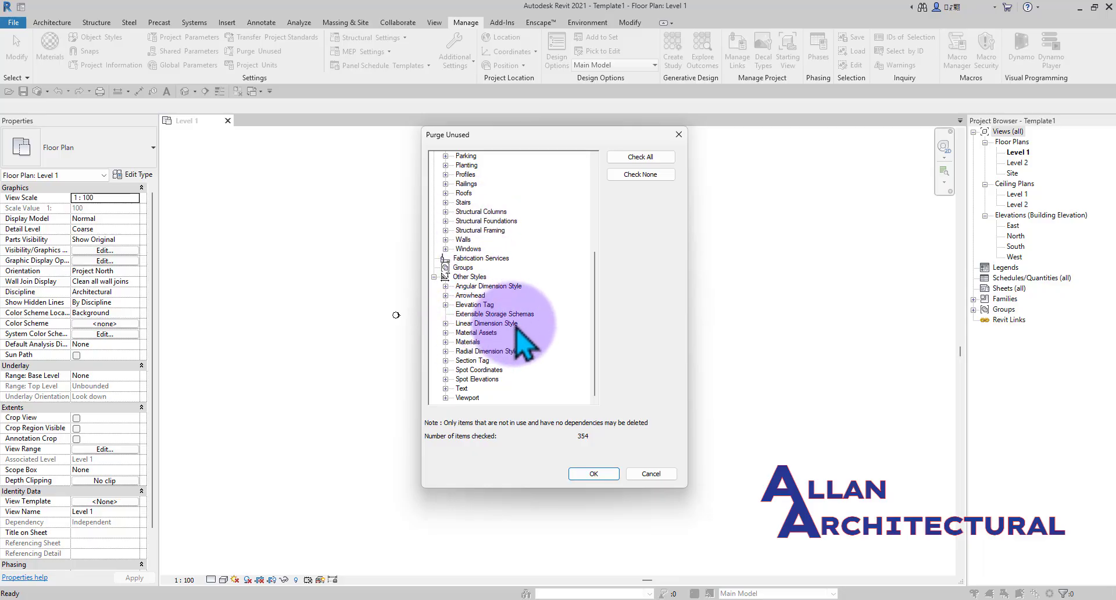
{"action": "scroll", "coordinate": [494, 324], "scroll_direction": "up", "scroll_amount": 2}
{"action": "scroll", "coordinate": [491, 325], "scroll_direction": "up", "scroll_amount": 3}
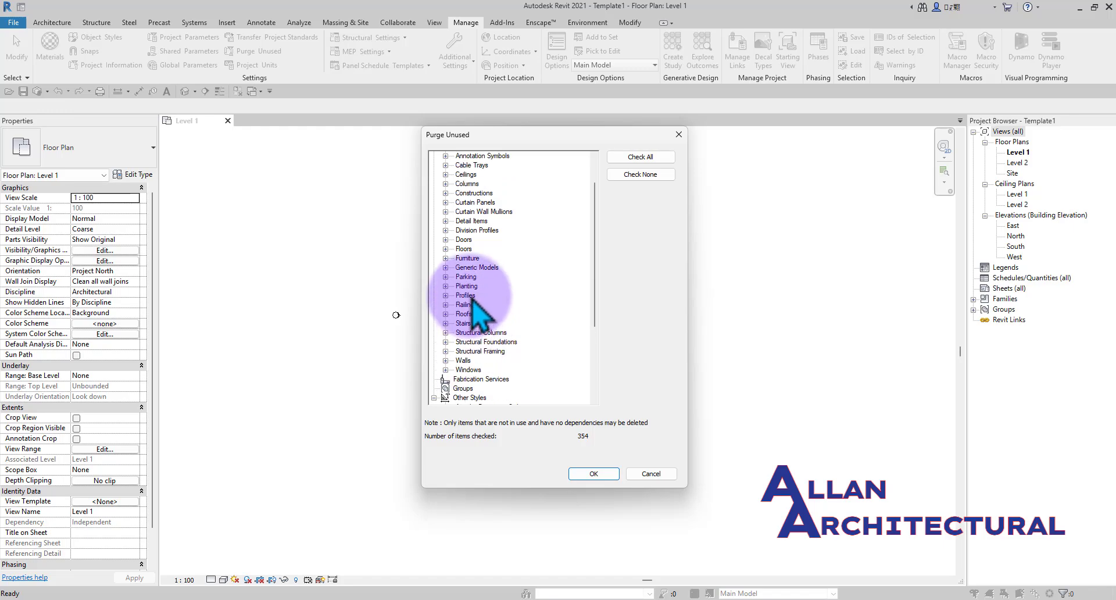
{"action": "scroll", "coordinate": [473, 302], "scroll_direction": "down", "scroll_amount": 2}
{"action": "scroll", "coordinate": [473, 300], "scroll_direction": "down", "scroll_amount": 1}
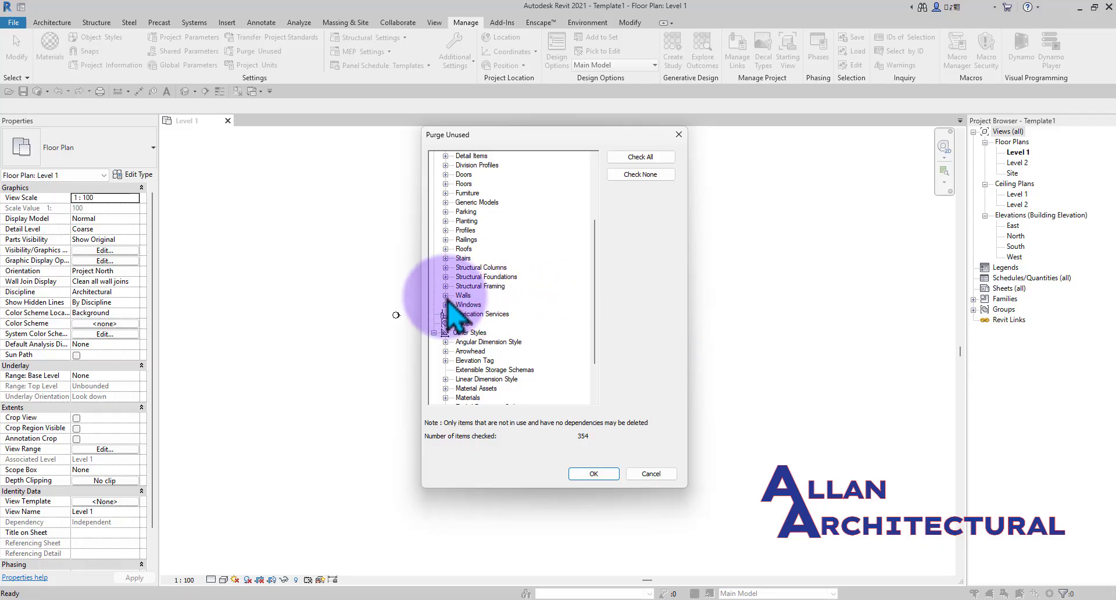
Step: Purge only the basic wall type CW 102-50-100p, clearing the selection of every other unused item
{"action": "left_click", "coordinate": [446, 295]}
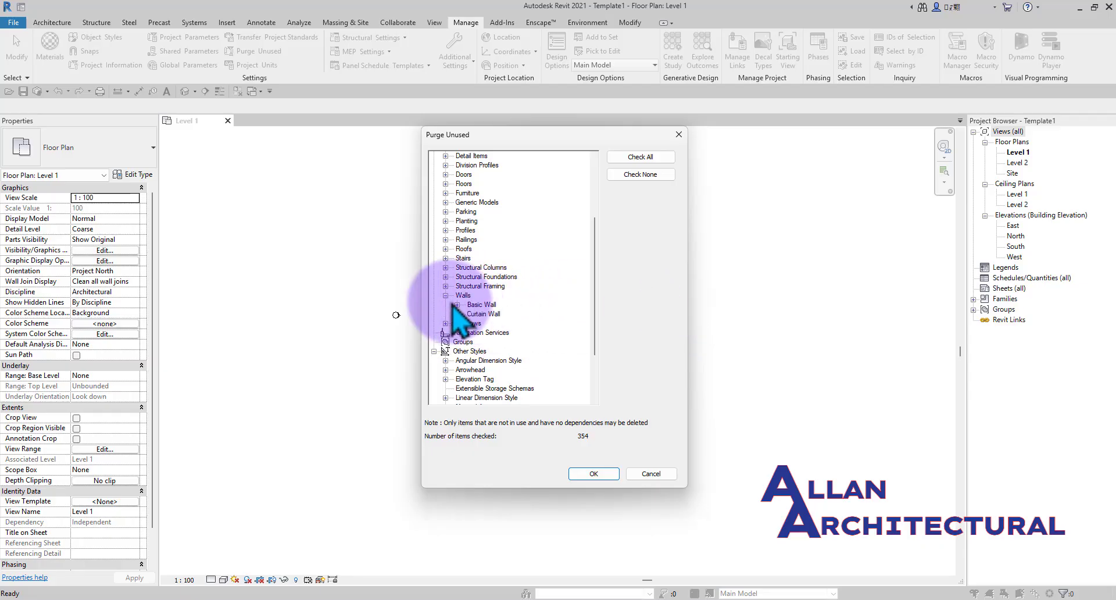
{"action": "left_click", "coordinate": [457, 304]}
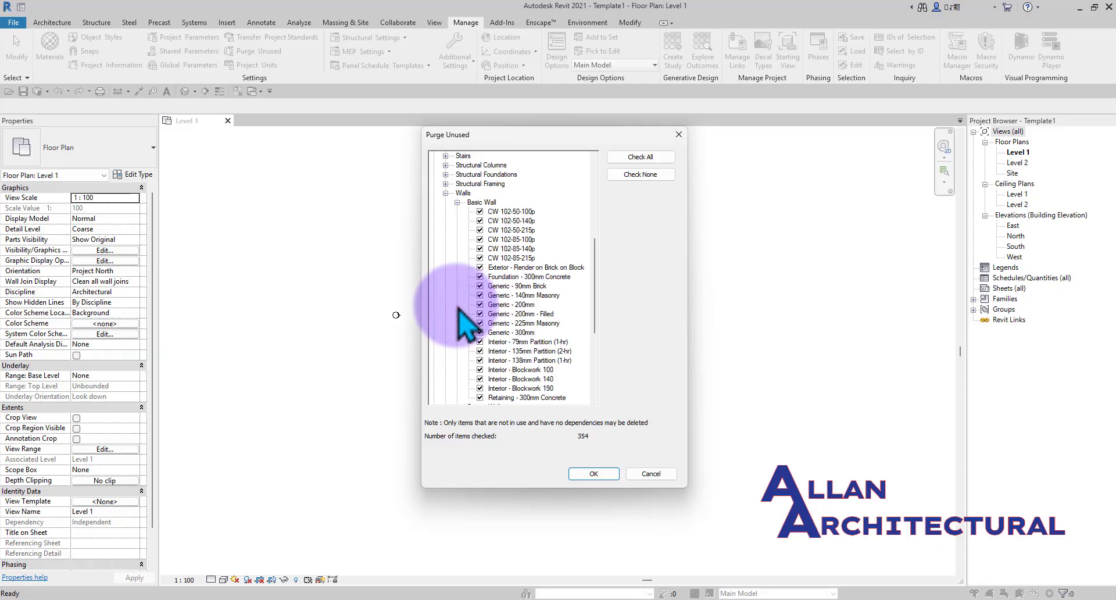
{"action": "scroll", "coordinate": [508, 244], "scroll_direction": "down", "scroll_amount": 1}
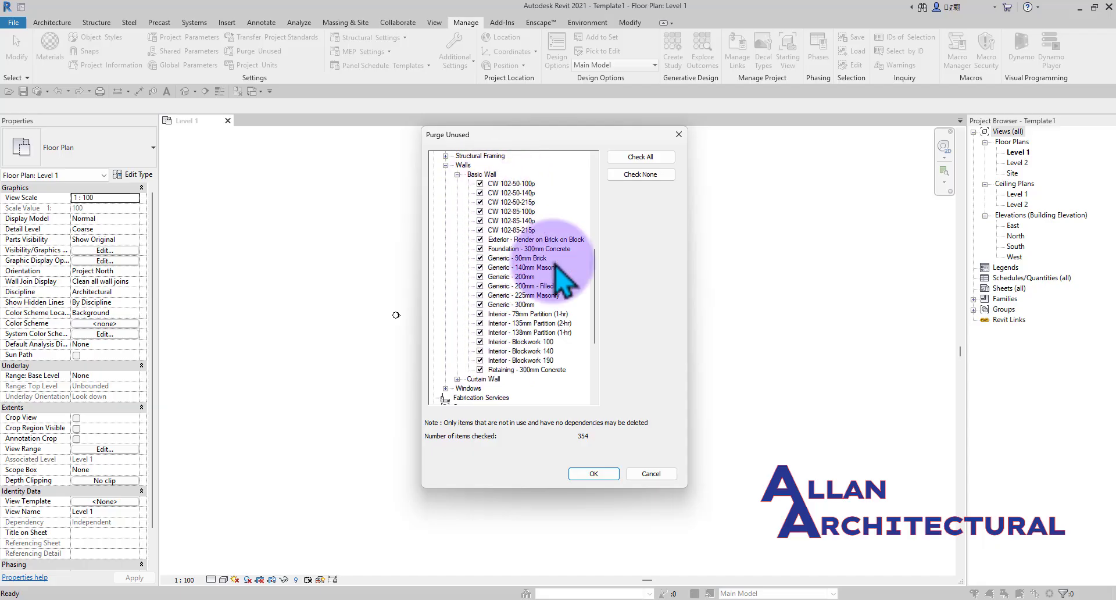
{"action": "left_click", "coordinate": [634, 175]}
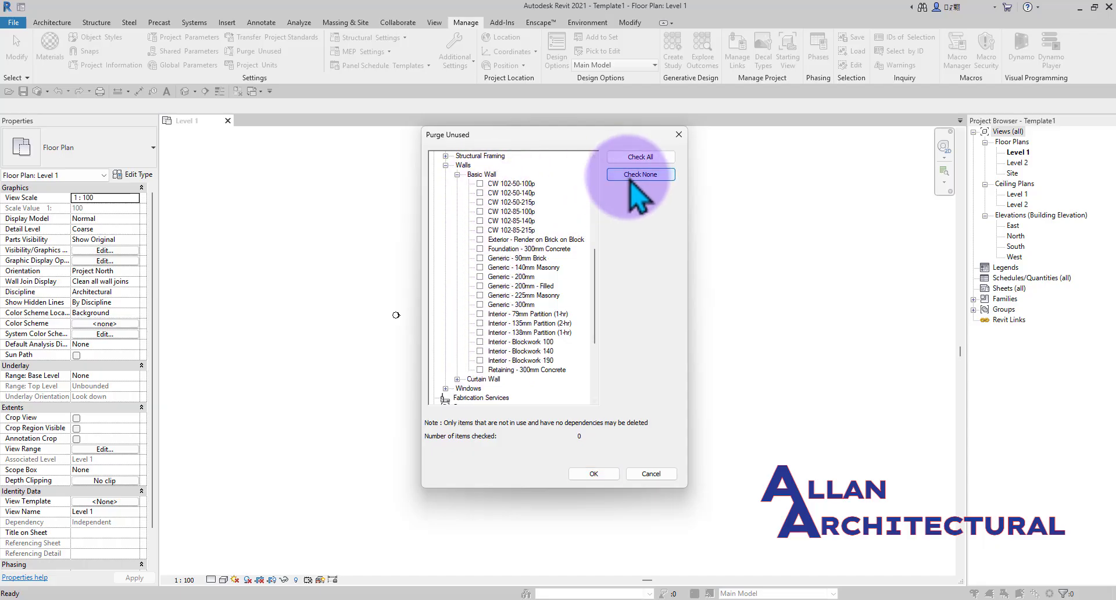
{"action": "left_click", "coordinate": [480, 183]}
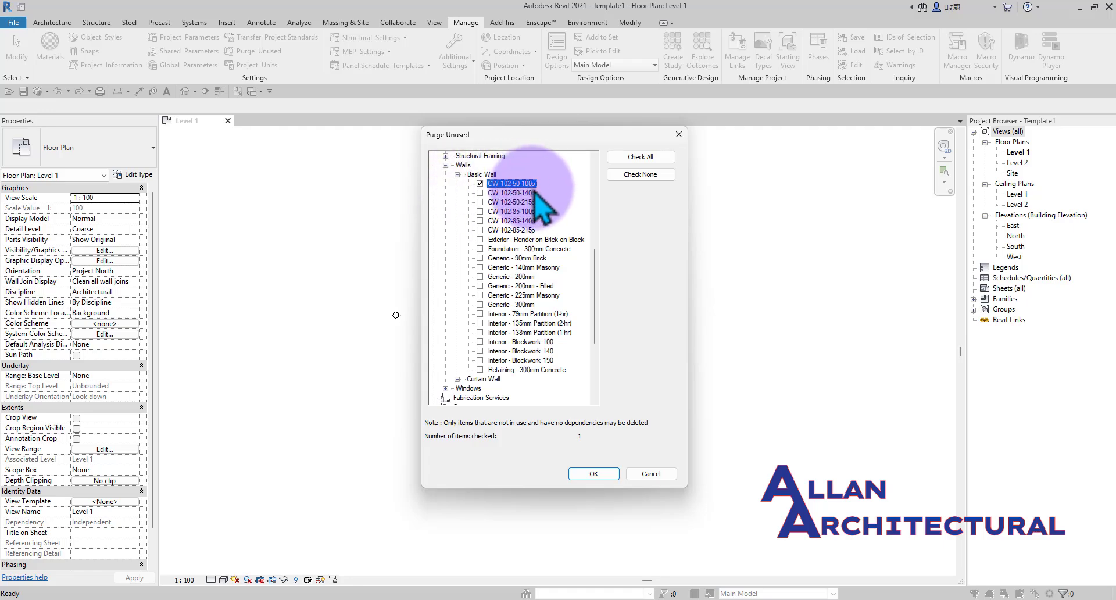
{"action": "left_click", "coordinate": [595, 474]}
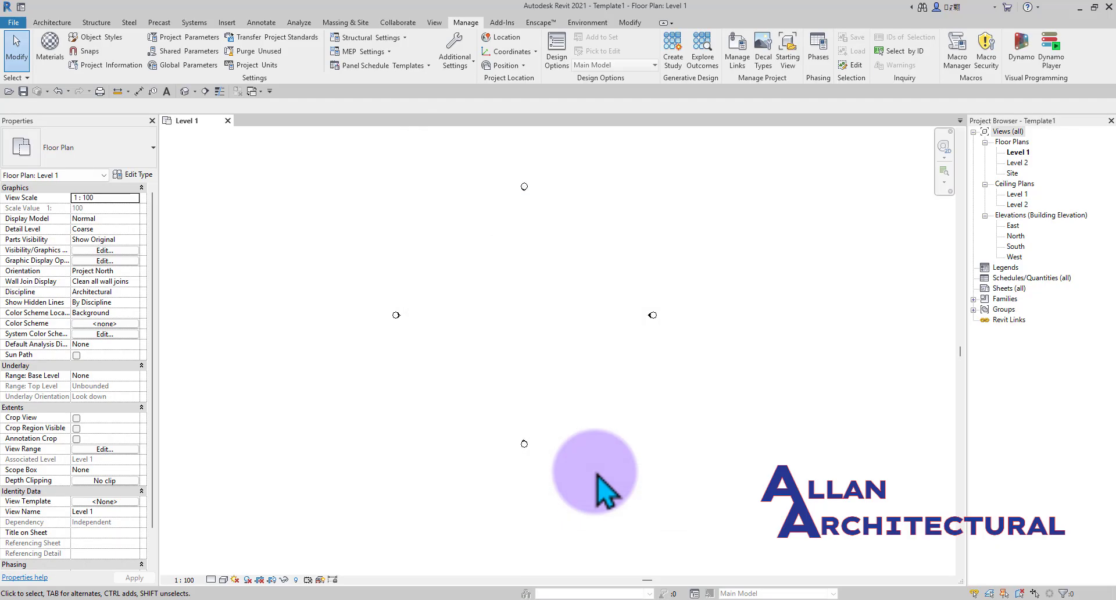
Step: Check the basic wall types available after the purge, and leave the Wall command without drawing a wall
{"action": "scroll", "coordinate": [543, 264], "scroll_direction": "down", "scroll_amount": 2}
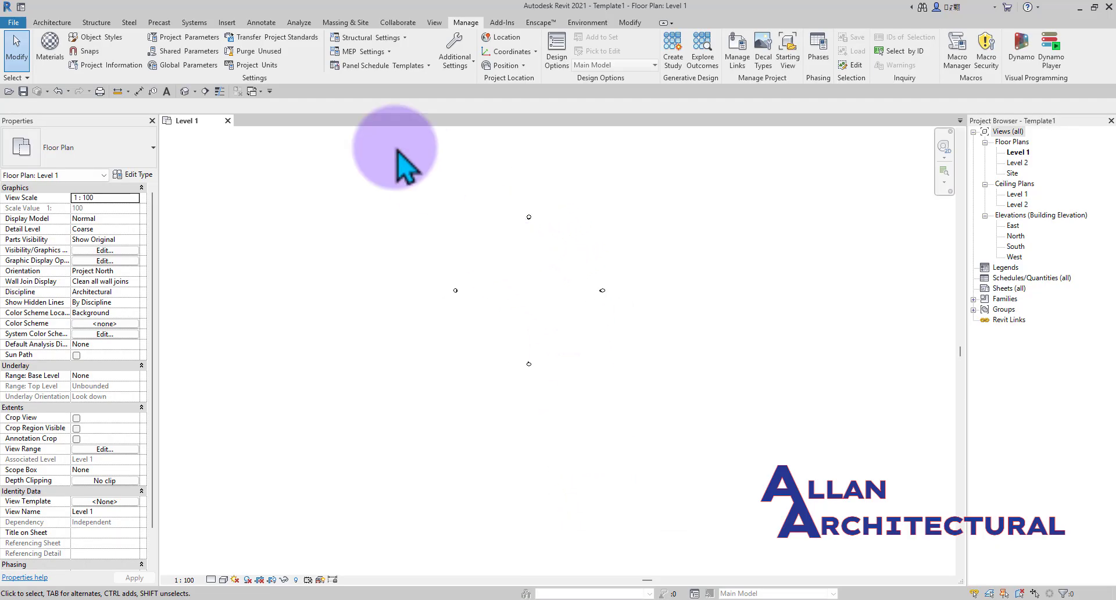
{"action": "left_click", "coordinate": [65, 22]}
{"action": "middle_click_drag", "start_coordinate": [589, 289], "coordinate": [631, 302]}
{"action": "scroll", "coordinate": [556, 286], "scroll_direction": "up", "scroll_amount": 2}
{"action": "middle_click_drag", "start_coordinate": [596, 270], "coordinate": [532, 265]}
{"action": "scroll", "coordinate": [539, 265], "scroll_direction": "up", "scroll_amount": 2}
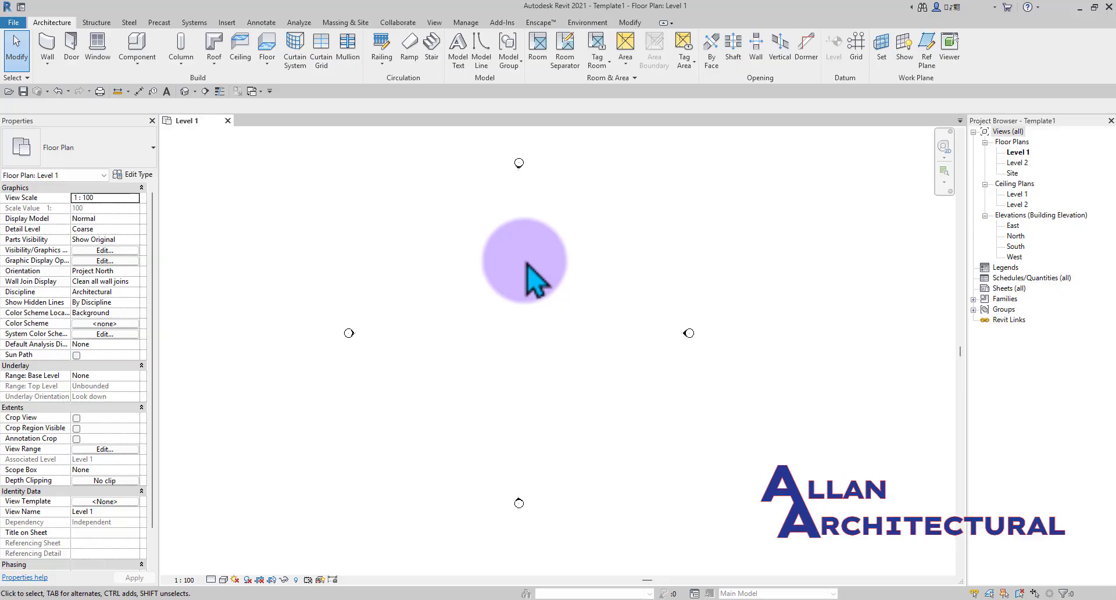
{"action": "left_click", "coordinate": [44, 43]}
{"action": "left_click", "coordinate": [75, 153]}
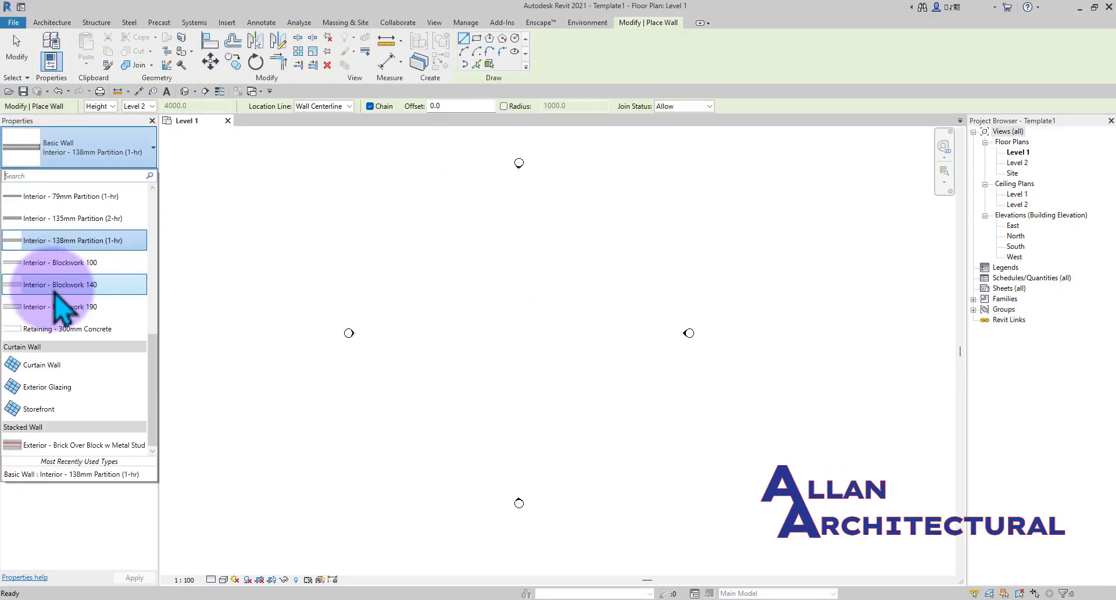
{"action": "scroll", "coordinate": [64, 285], "scroll_direction": "up", "scroll_amount": 5}
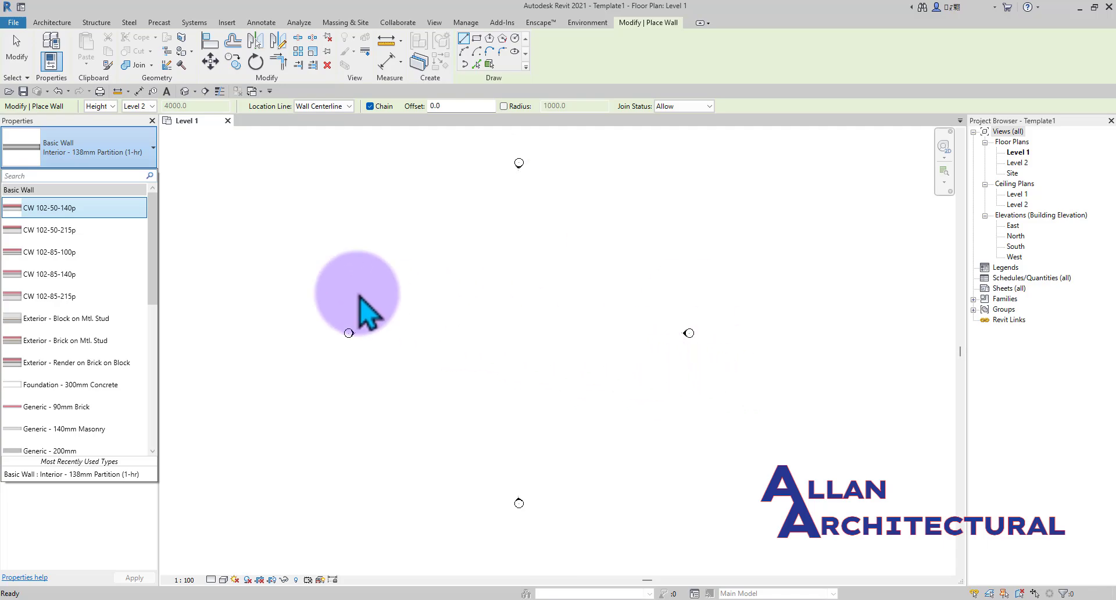
{"action": "key", "text": "Escape"}
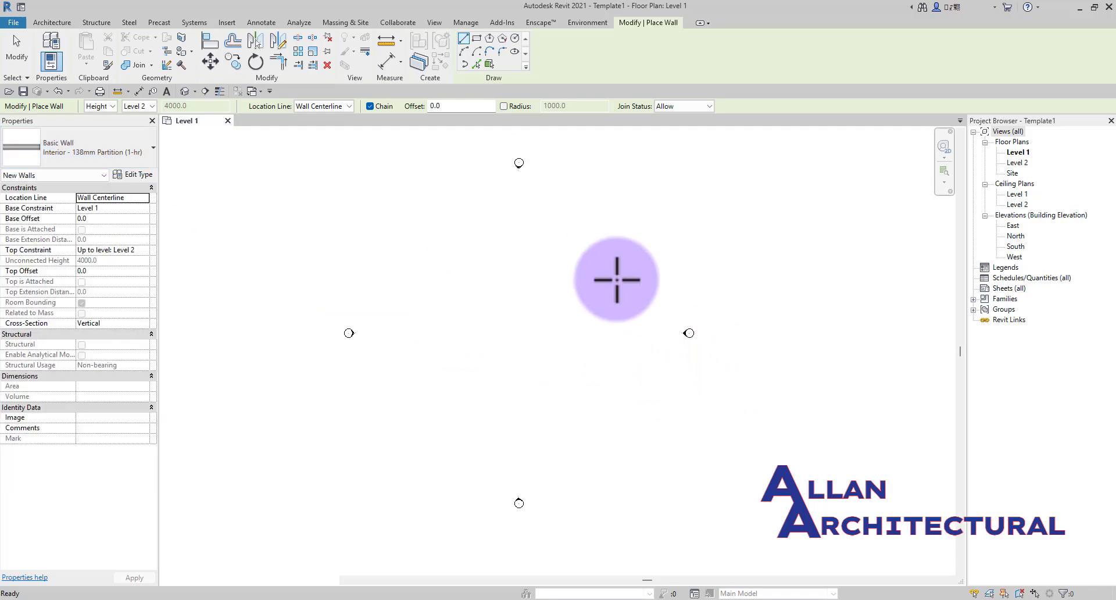
{"action": "scroll", "coordinate": [610, 276], "scroll_direction": "down", "scroll_amount": 2}
{"action": "key", "text": "Escape"}
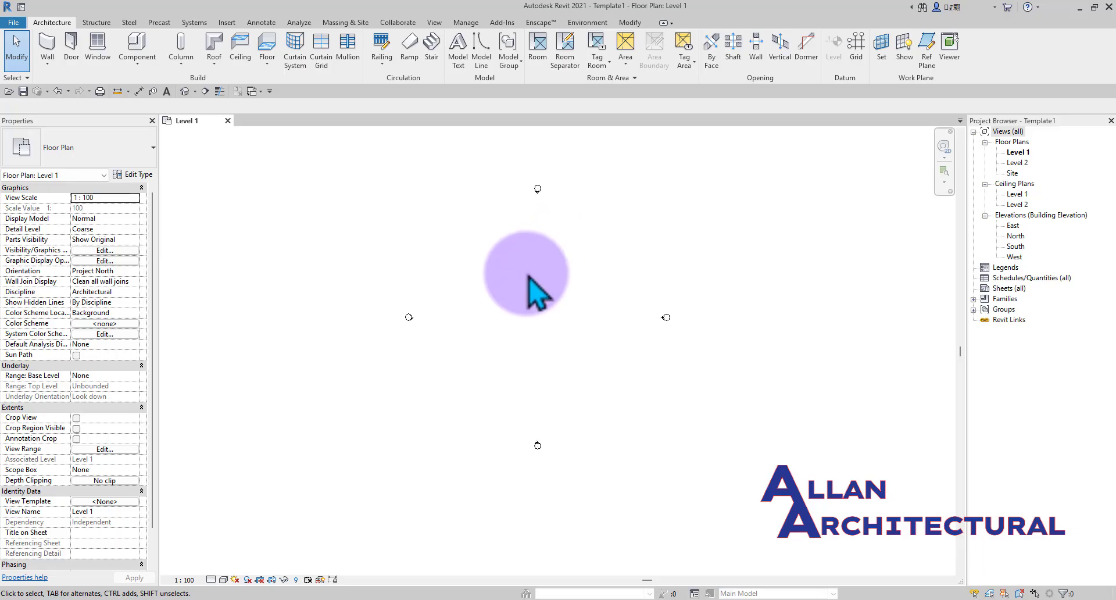
{"action": "middle_click_drag", "start_coordinate": [528, 274], "coordinate": [584, 296]}
{"action": "scroll", "coordinate": [537, 271], "scroll_direction": "up", "scroll_amount": 1}
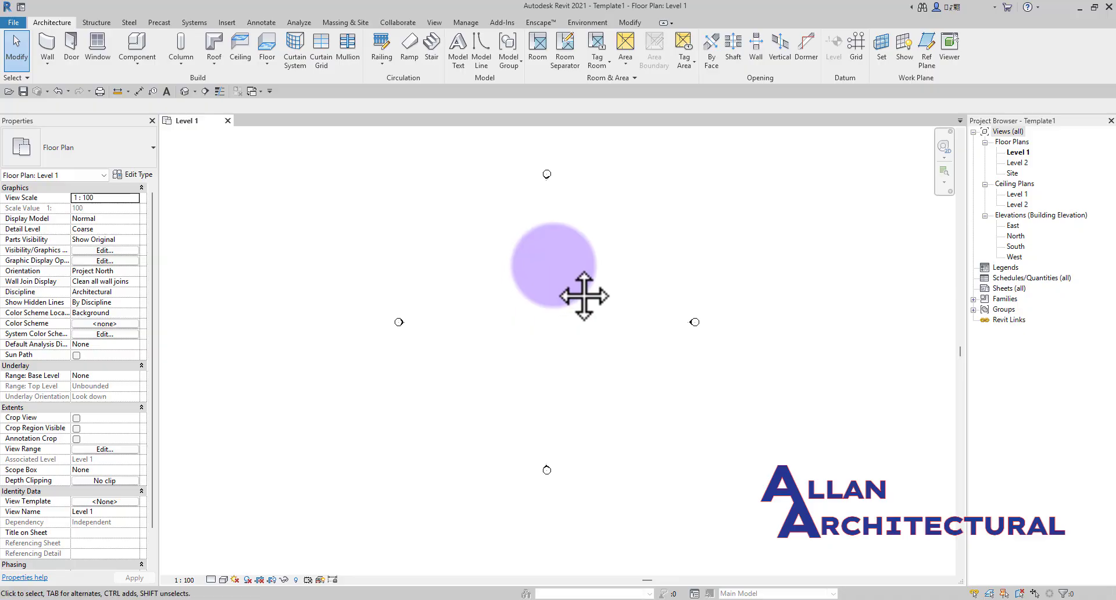